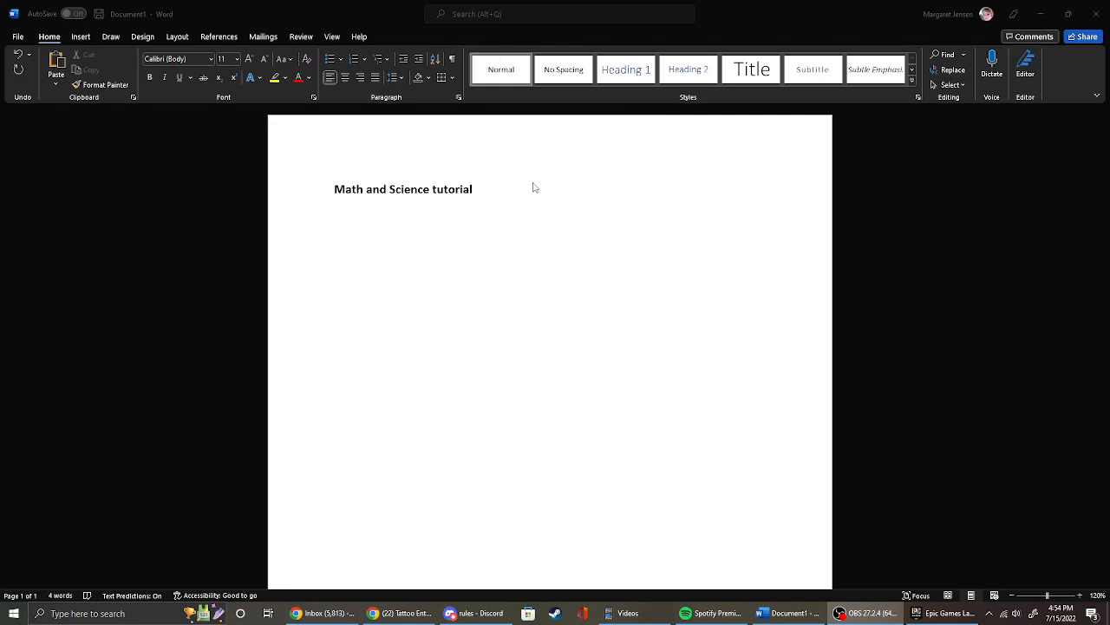
# Write the line "Anything you want." below the document title.
pyautogui.click(370, 234)
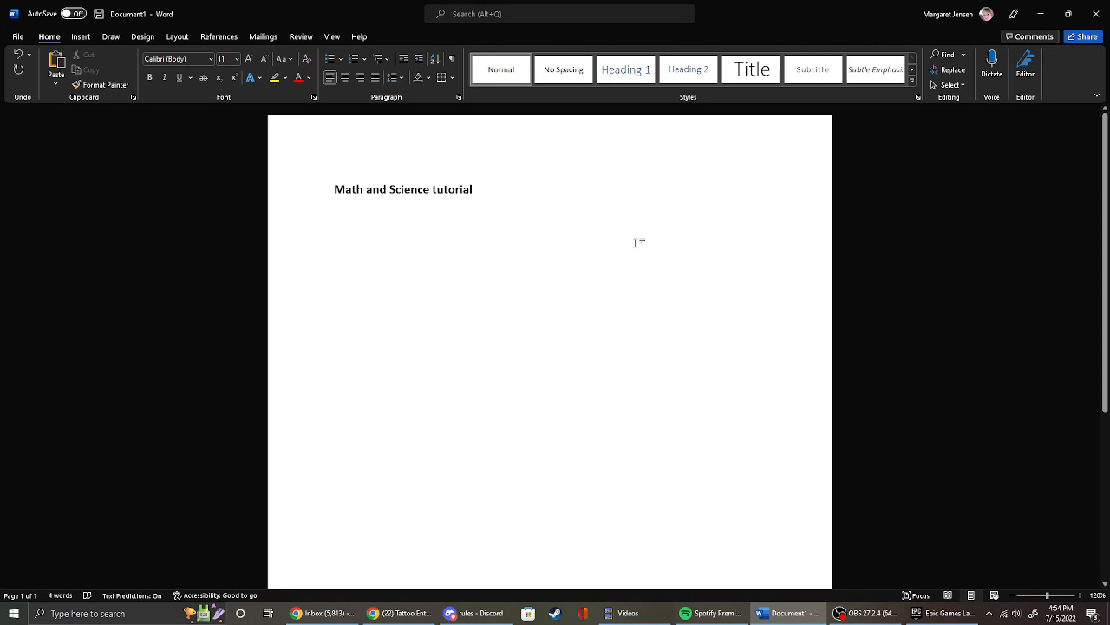
pyautogui.write('anythui')
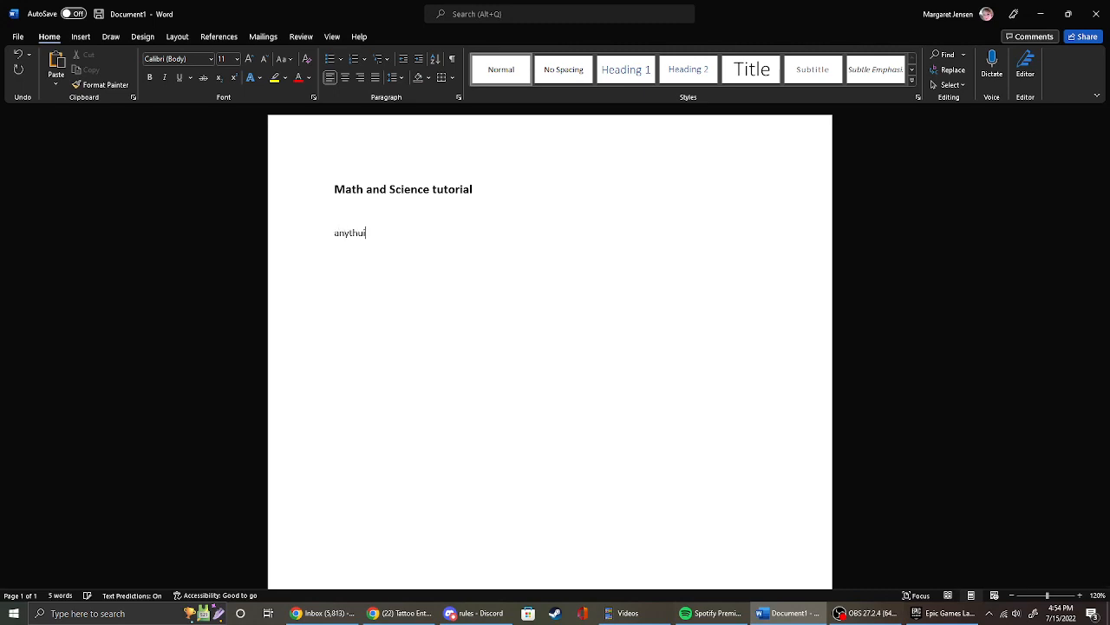
pyautogui.press('BackSpace')
pyautogui.write('u')
pyautogui.press('BackSpace')
pyautogui.write('ing you want')
pyautogui.write('. ')
pyautogui.write('delta')
pyautogui.write(' repres')
pyautogui.write('ents')
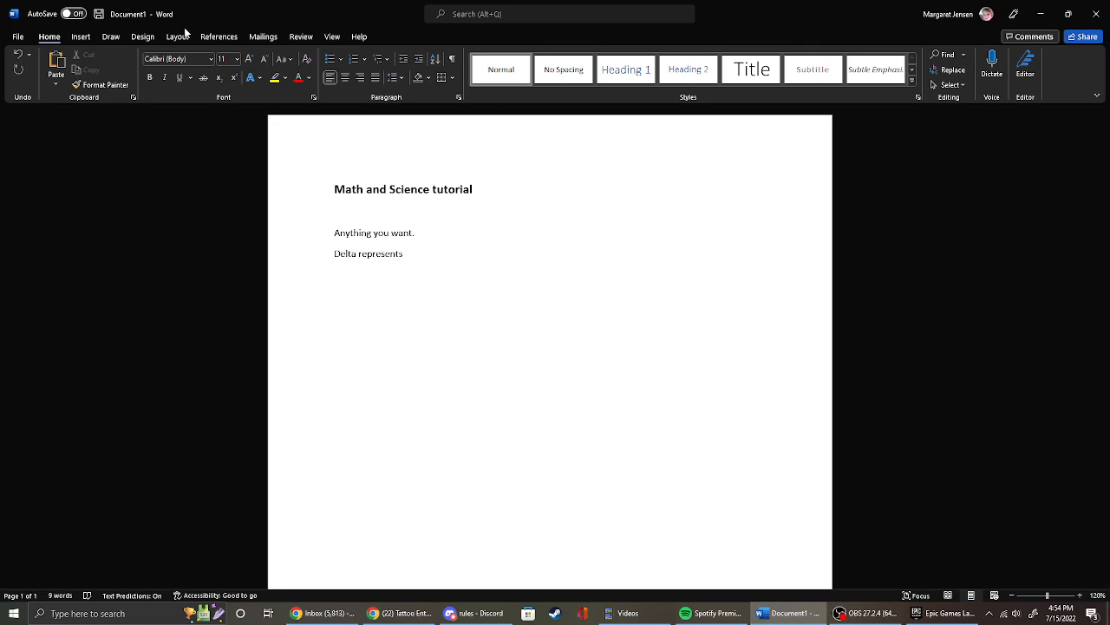
# Write "Delta represents" on a new line and insert the Δ symbol after it.
pyautogui.click(80, 39)
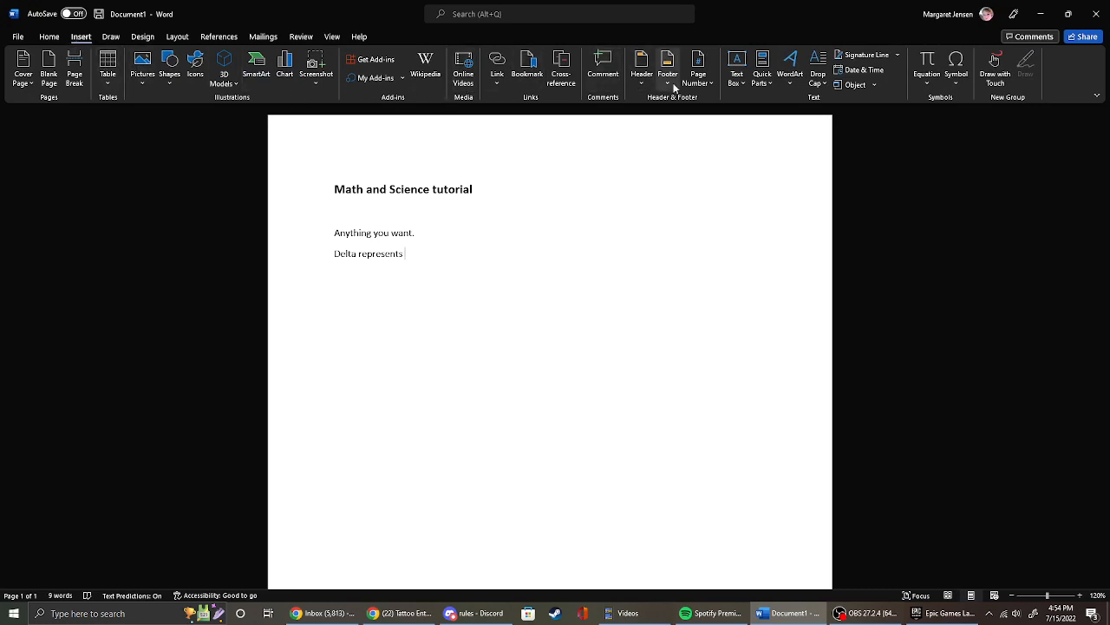
pyautogui.click(959, 78)
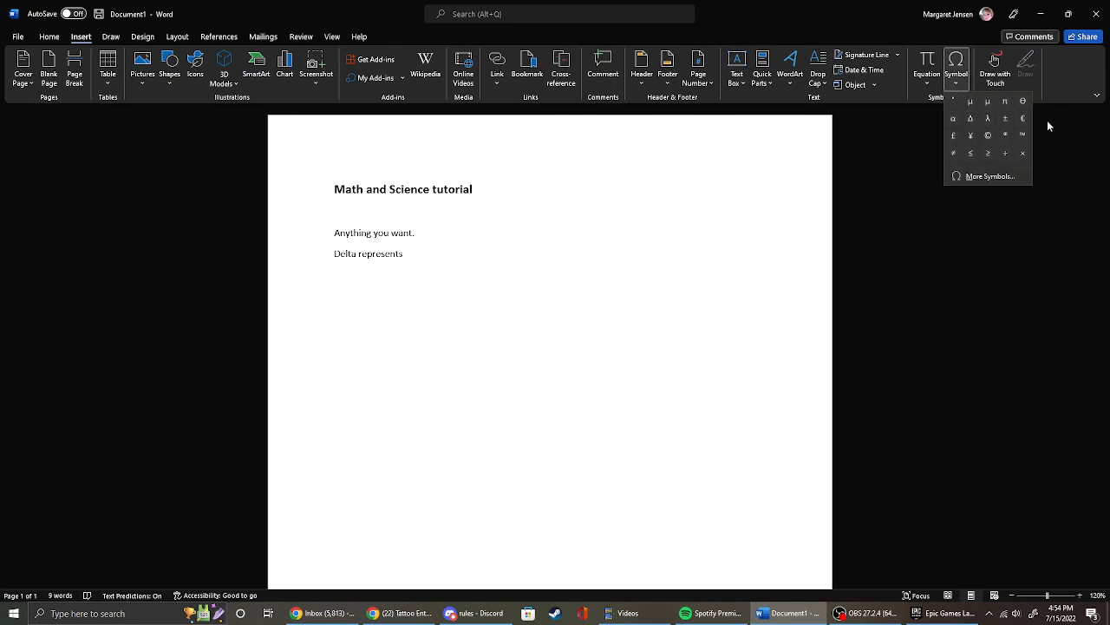
pyautogui.click(971, 122)
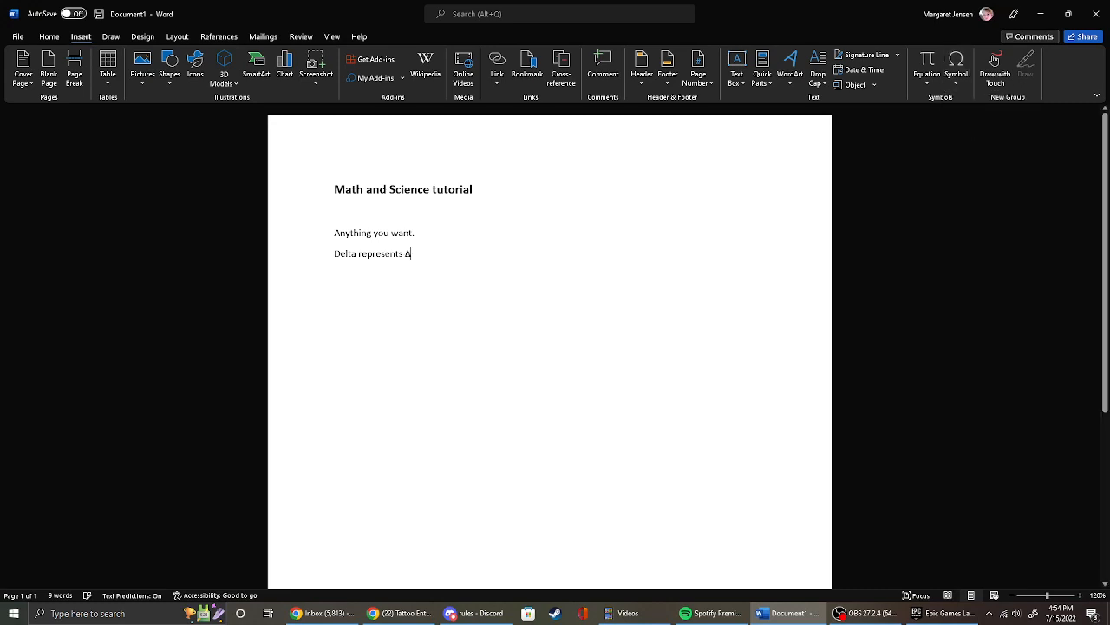
# Open the full symbol collection and show the Greek and Coptic subset down to its lowercase letters.
pyautogui.click(959, 80)
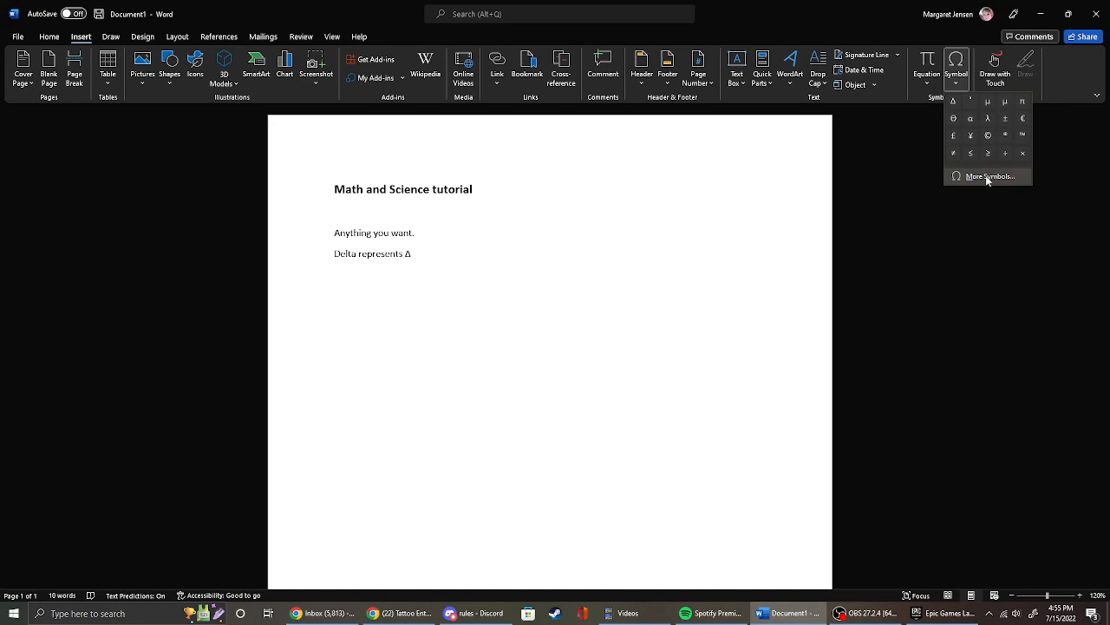
pyautogui.click(990, 176)
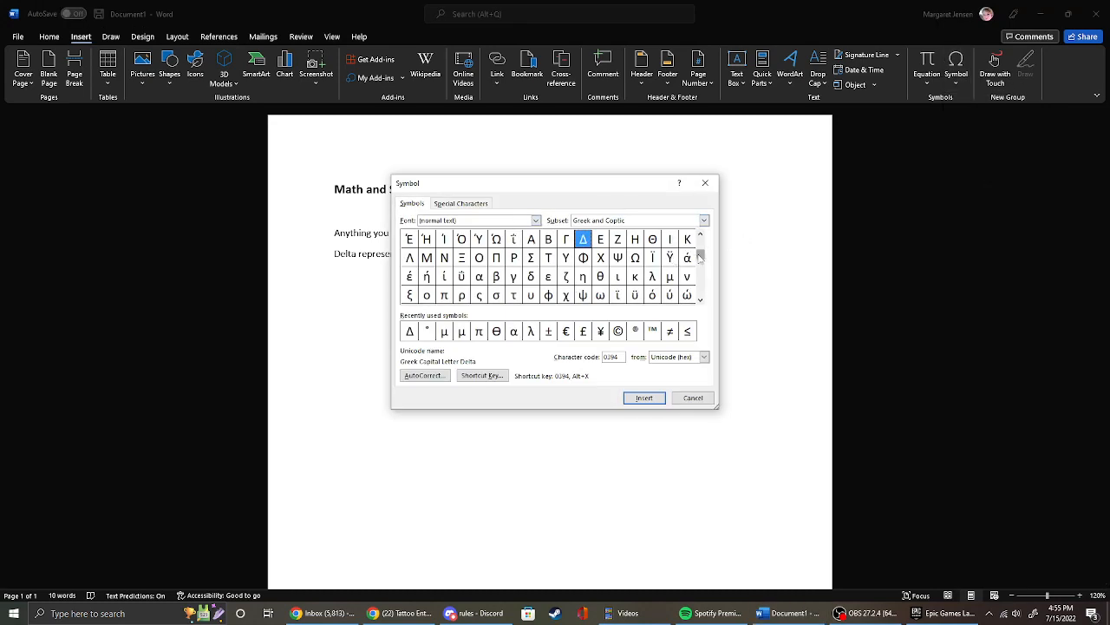
pyautogui.moveTo(702, 255); pyautogui.dragTo(702, 247)
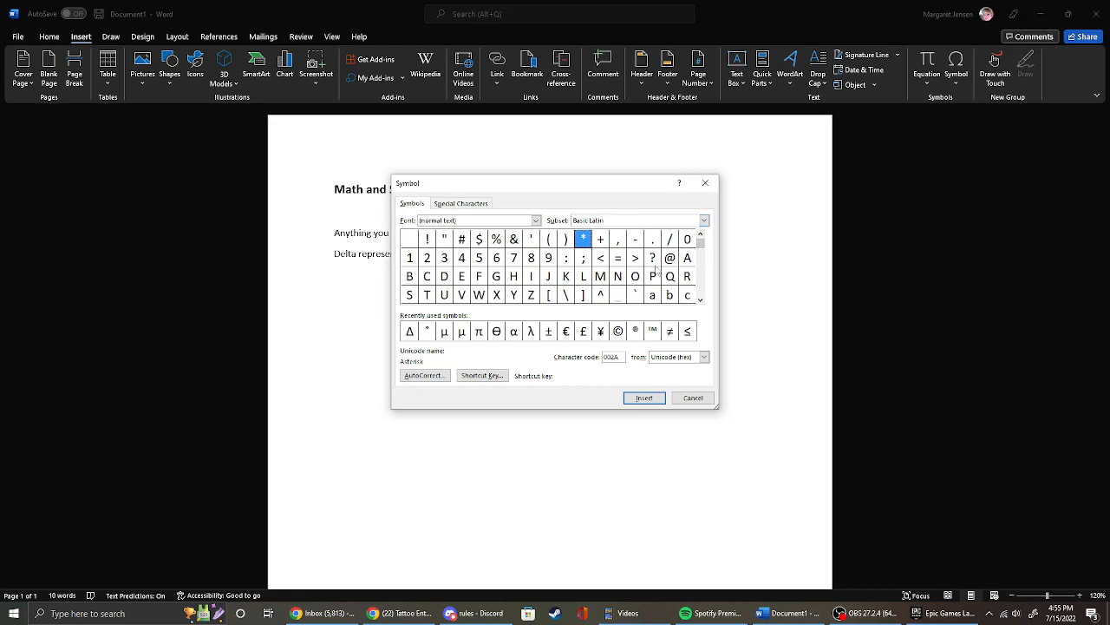
pyautogui.click(704, 221)
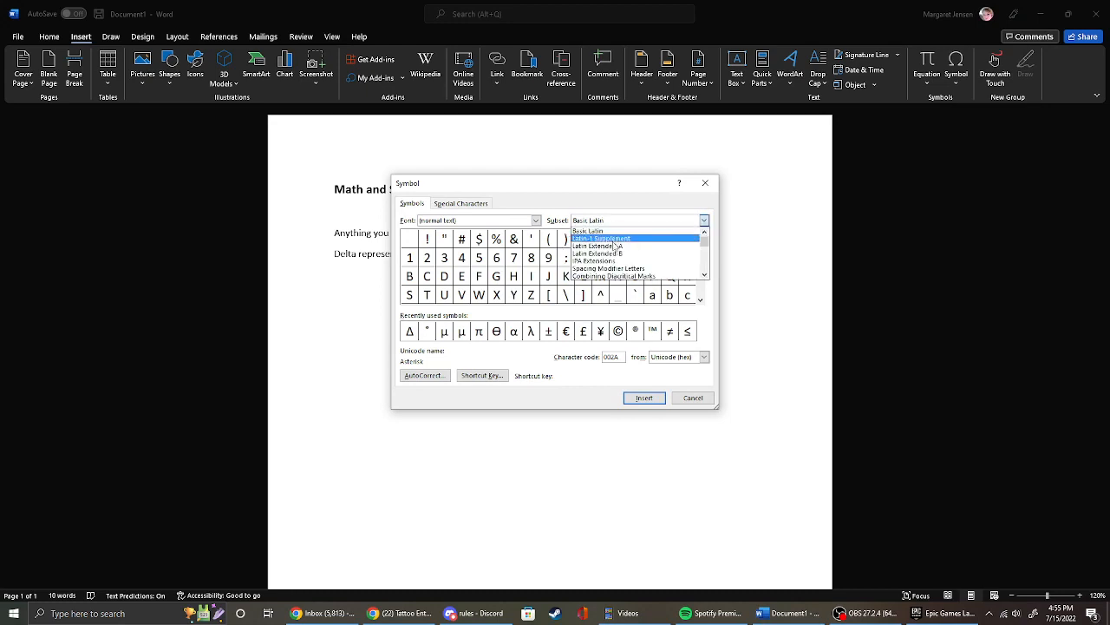
pyautogui.scroll(-2, 613, 241)
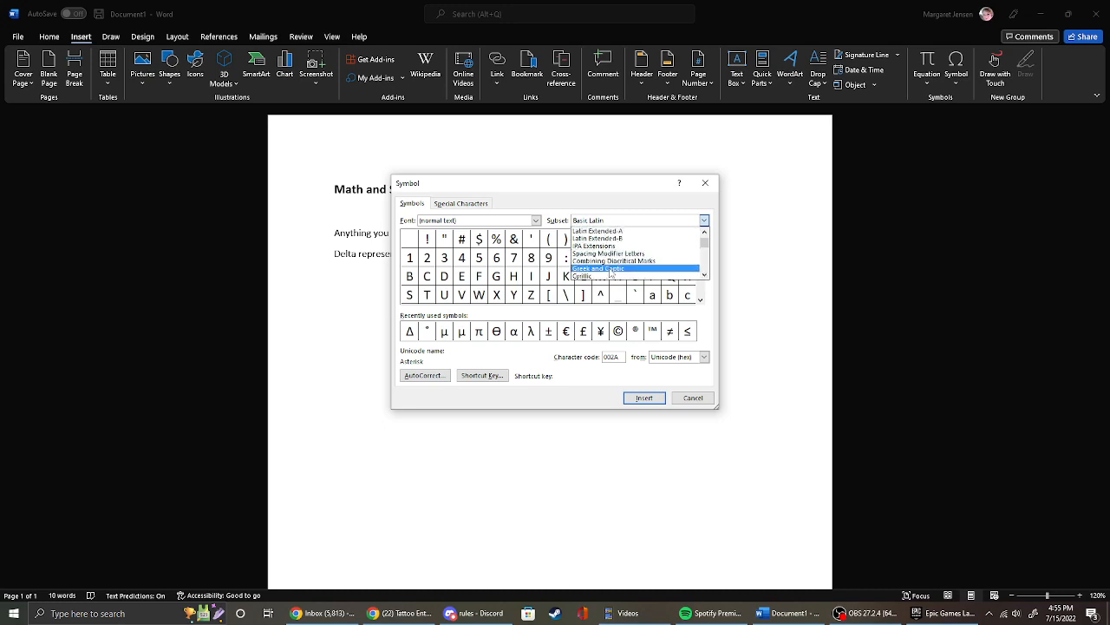
pyautogui.click(611, 269)
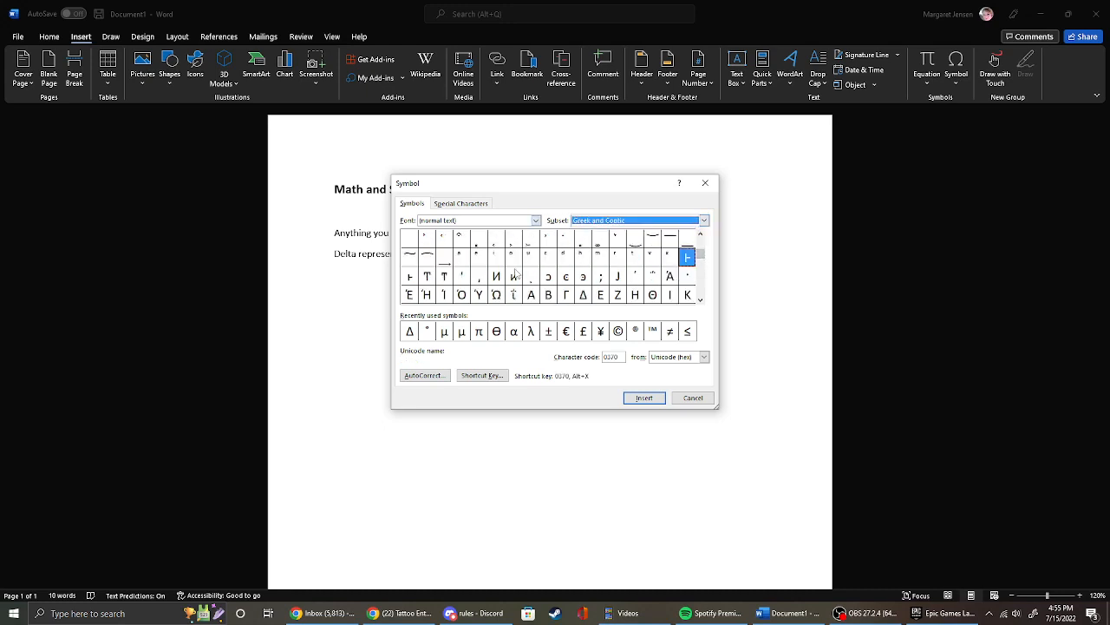
pyautogui.click(700, 300)
pyautogui.click(700, 300)
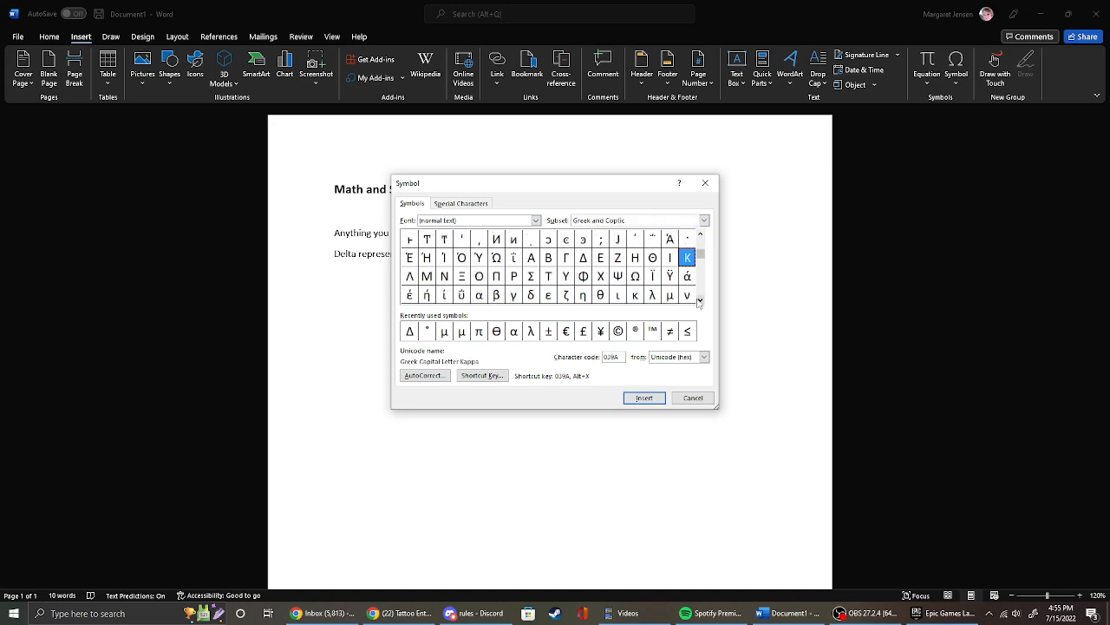
pyautogui.click(700, 300)
# Select Greek lowercase letters such as theta, nu, tau and phi one after another, ending on psi.
pyautogui.click(600, 277)
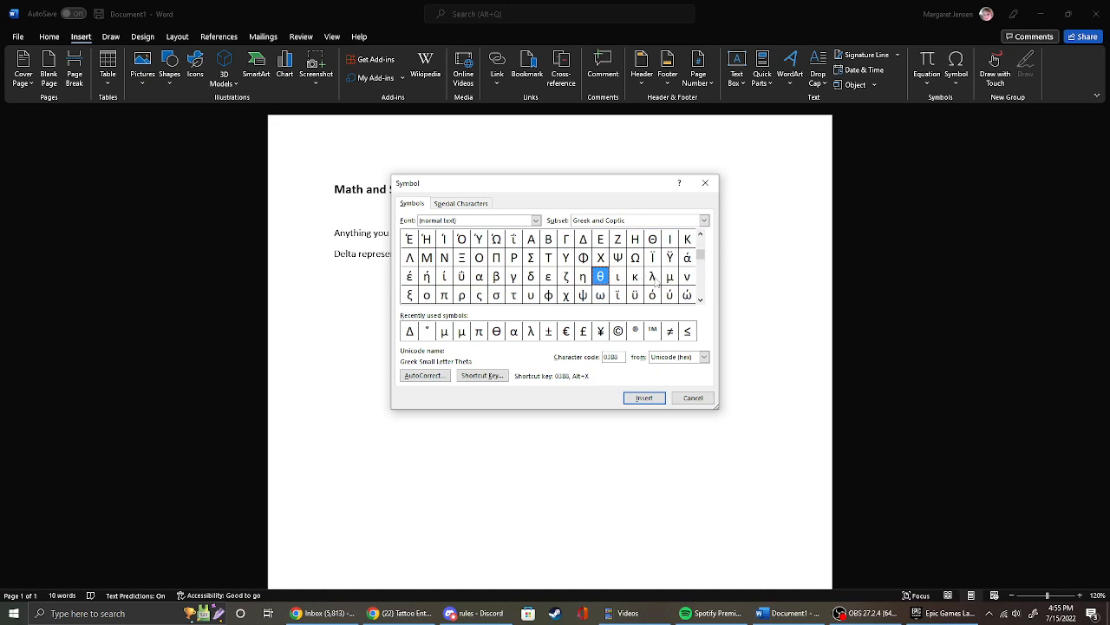
pyautogui.click(655, 279)
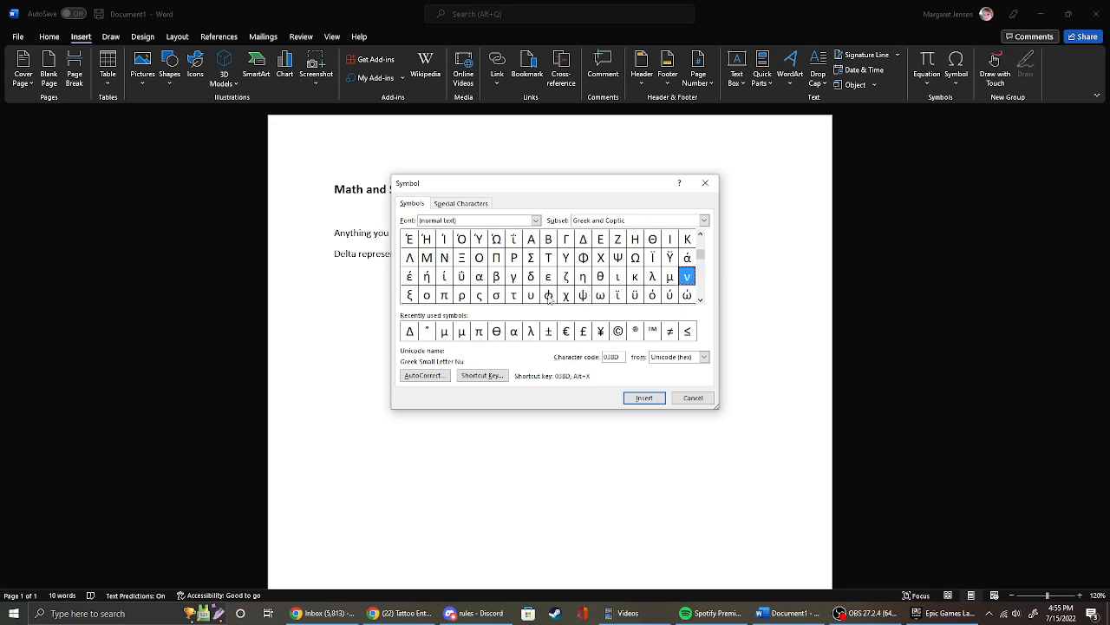
pyautogui.click(497, 296)
pyautogui.click(514, 298)
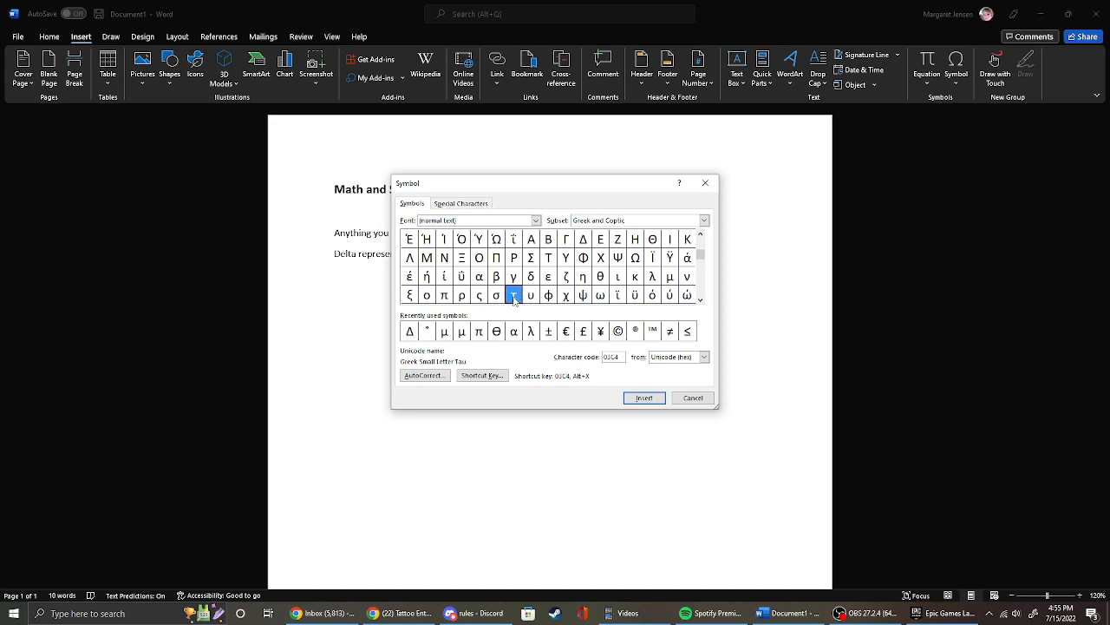
pyautogui.click(550, 297)
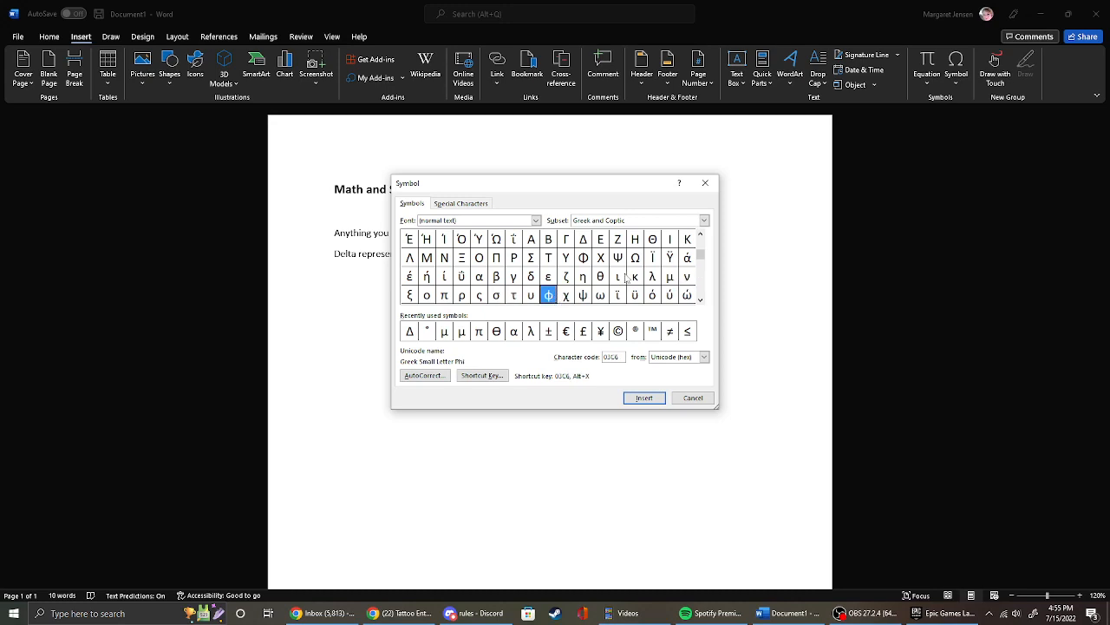
pyautogui.click(585, 298)
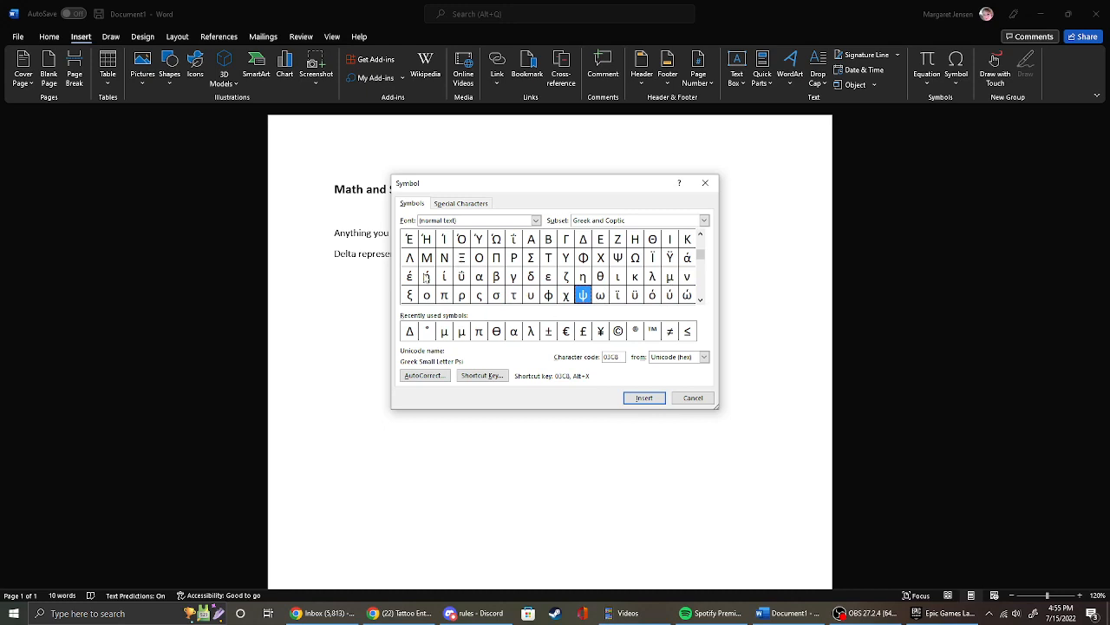
# Examine the list of special characters and their assigned shortcuts.
pyautogui.click(464, 204)
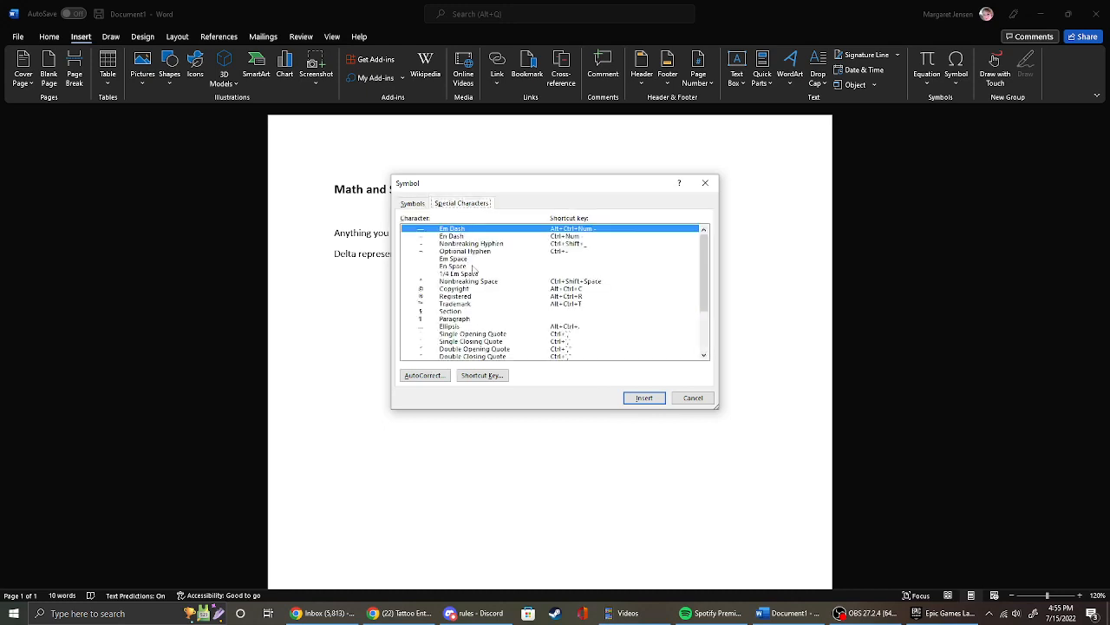
pyautogui.scroll(-3, 474, 274)
pyautogui.scroll(3, 476, 275)
# Return to the Greek symbols, insert ψ directly after Δ, and close the symbol dialog.
pyautogui.click(414, 204)
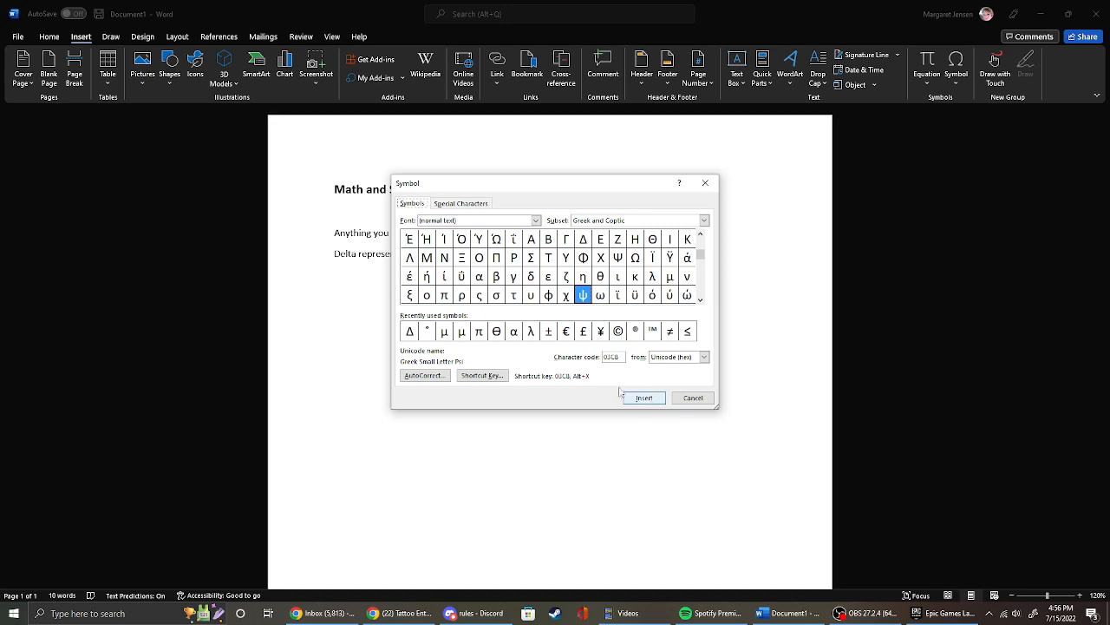
pyautogui.click(650, 399)
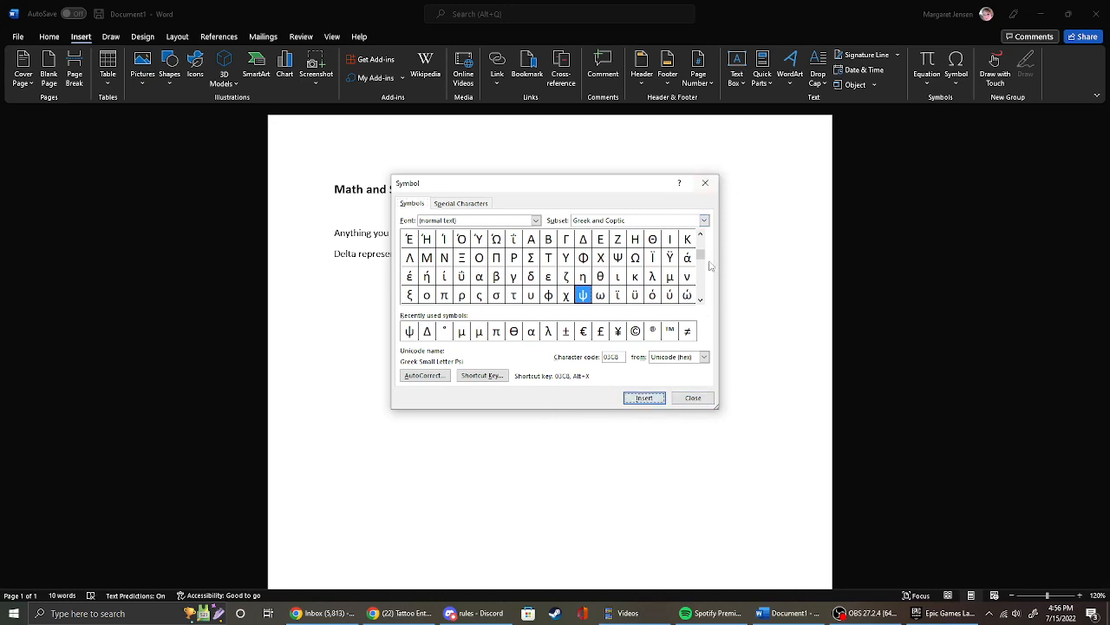
pyautogui.click(693, 399)
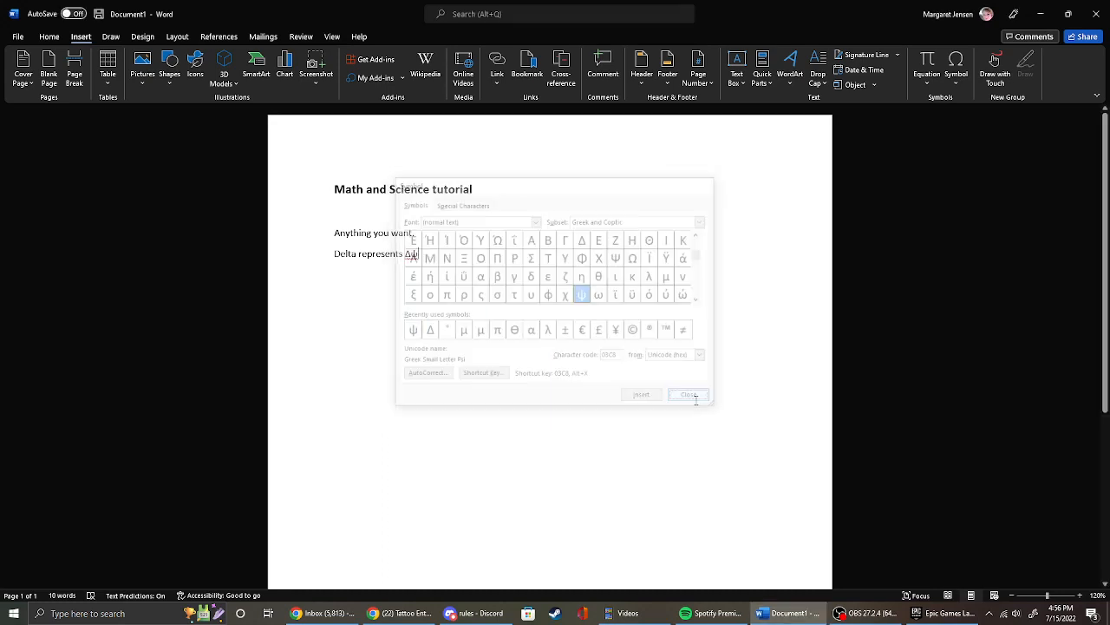
# Separate Δ and ψ with a comma and space, add "represents phi" after ψ, and start a new line.
pyautogui.rightClick(411, 255)
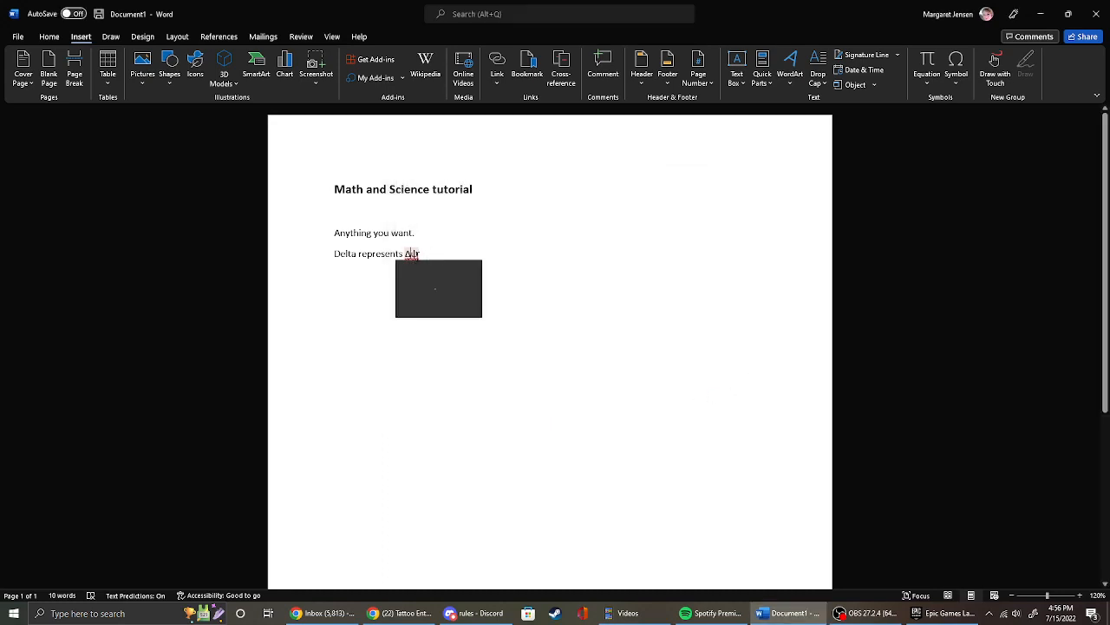
pyautogui.press('Escape')
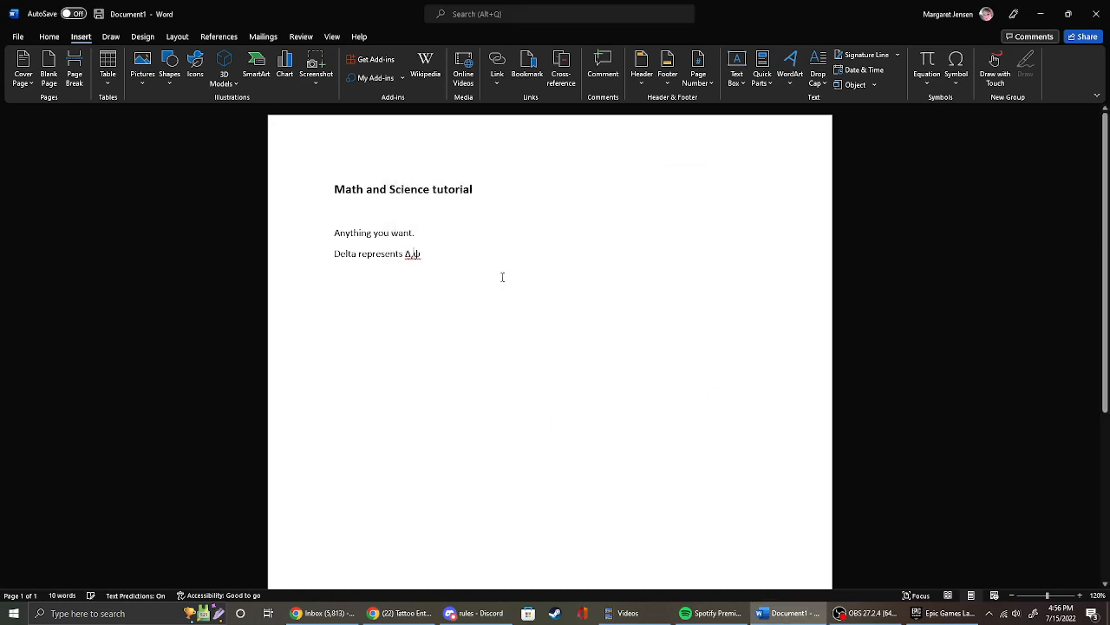
pyautogui.write(', φ')
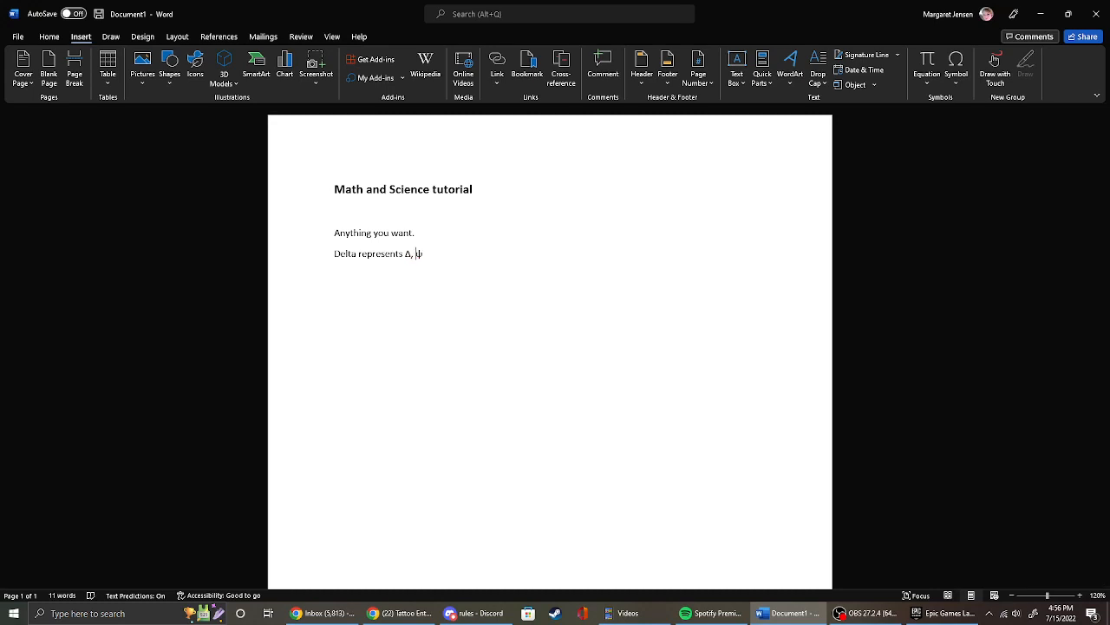
pyautogui.write(' represents phi')
pyautogui.press('Return')
# Write X with a superscript exponent beginning with 2y on the new line.
pyautogui.click(49, 36)
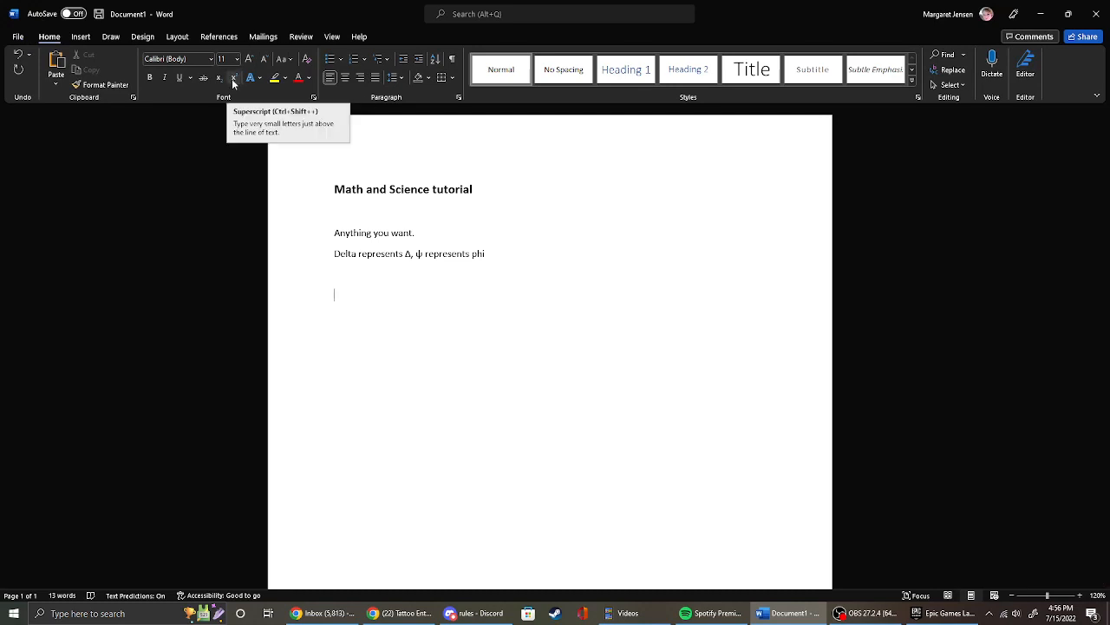
pyautogui.write('x')
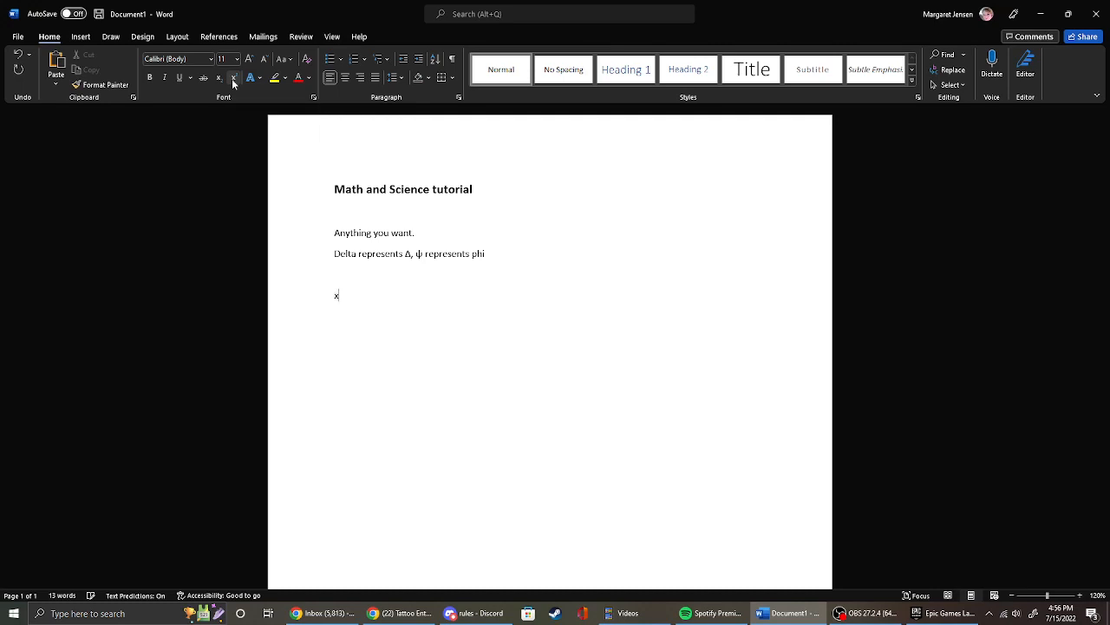
pyautogui.click(234, 80)
pyautogui.write('2')
pyautogui.click(237, 77)
pyautogui.write('y+11')
# Review the basic and advanced font settings, try the Superscript and Subscript effects, and cancel the changes.
pyautogui.click(313, 98)
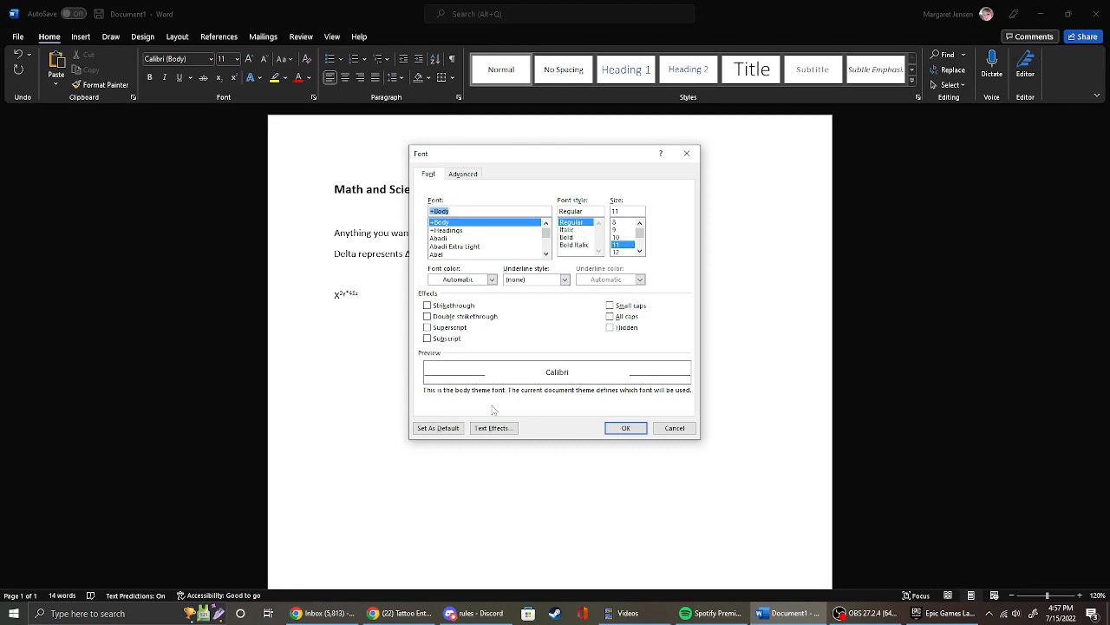
pyautogui.click(464, 176)
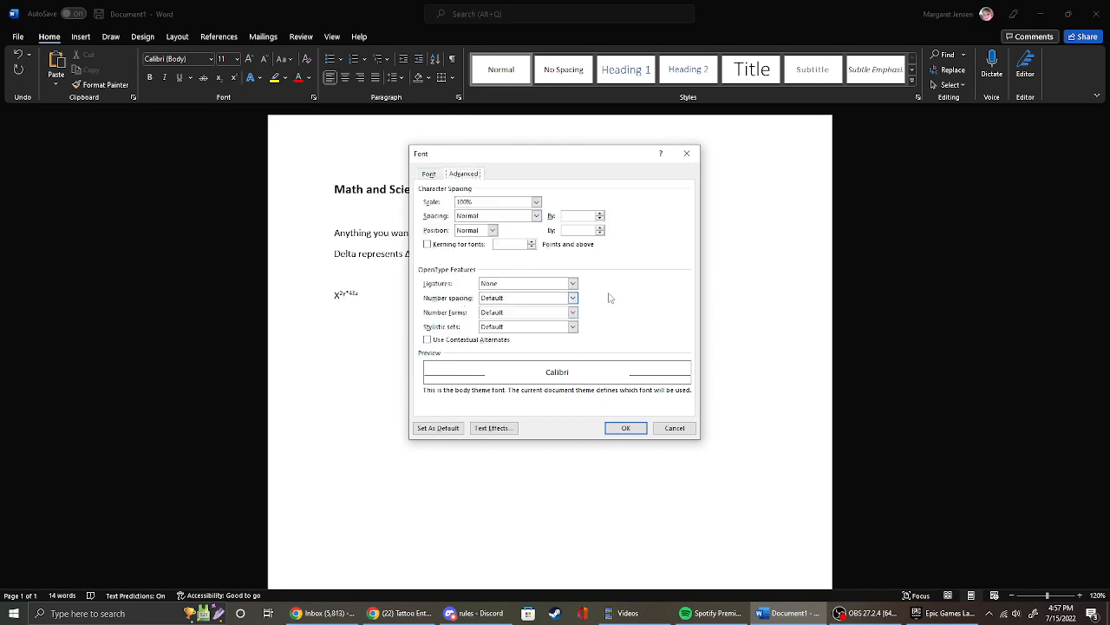
pyautogui.click(427, 174)
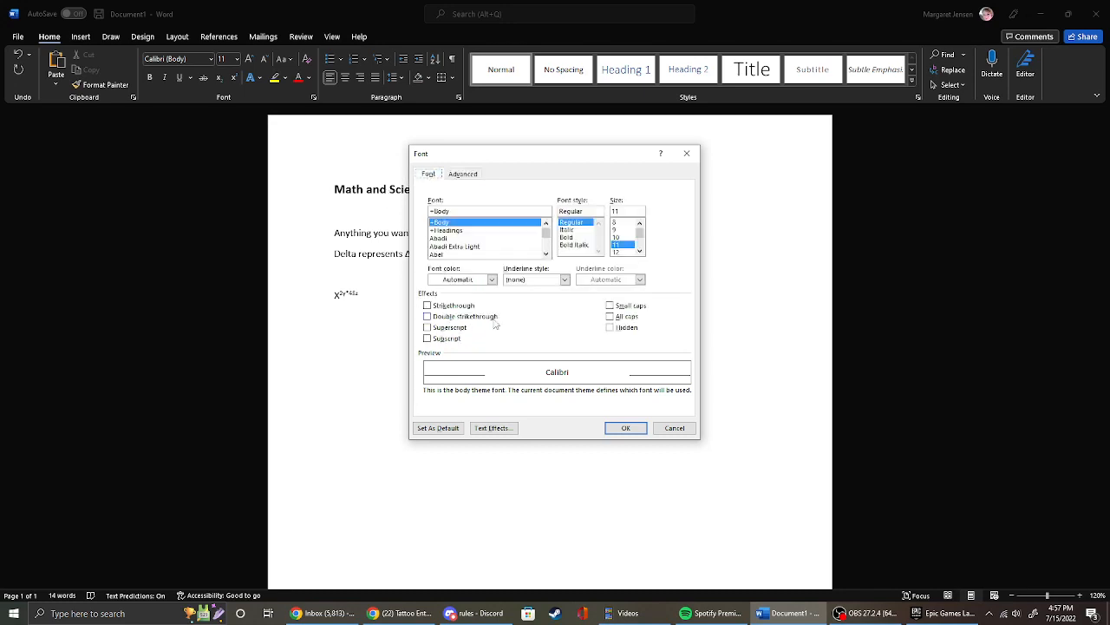
pyautogui.click(427, 328)
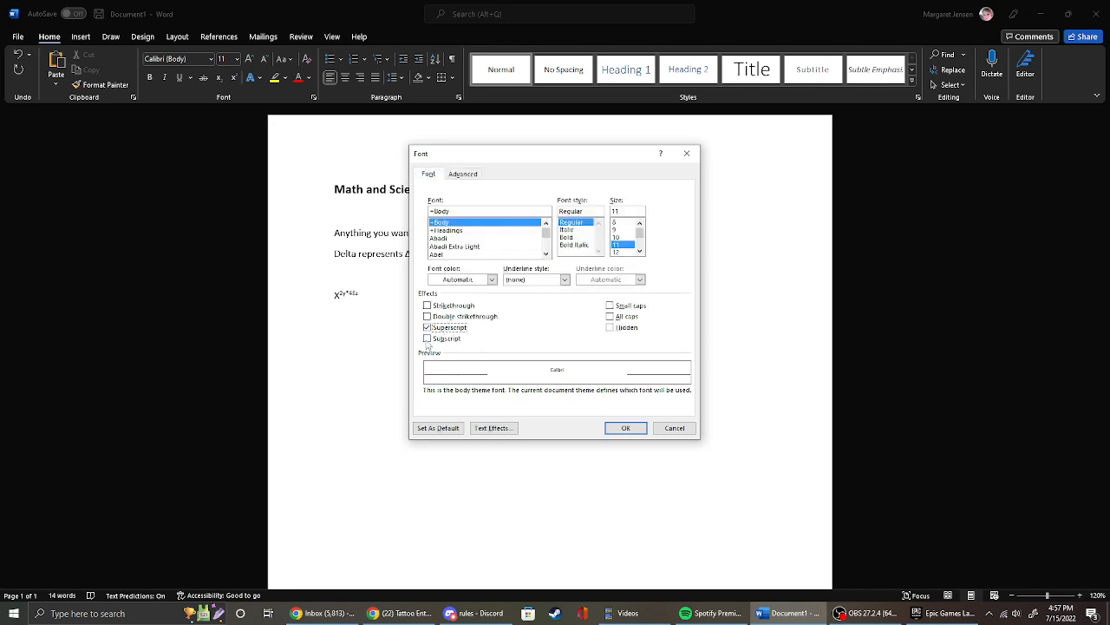
pyautogui.click(427, 339)
pyautogui.click(685, 428)
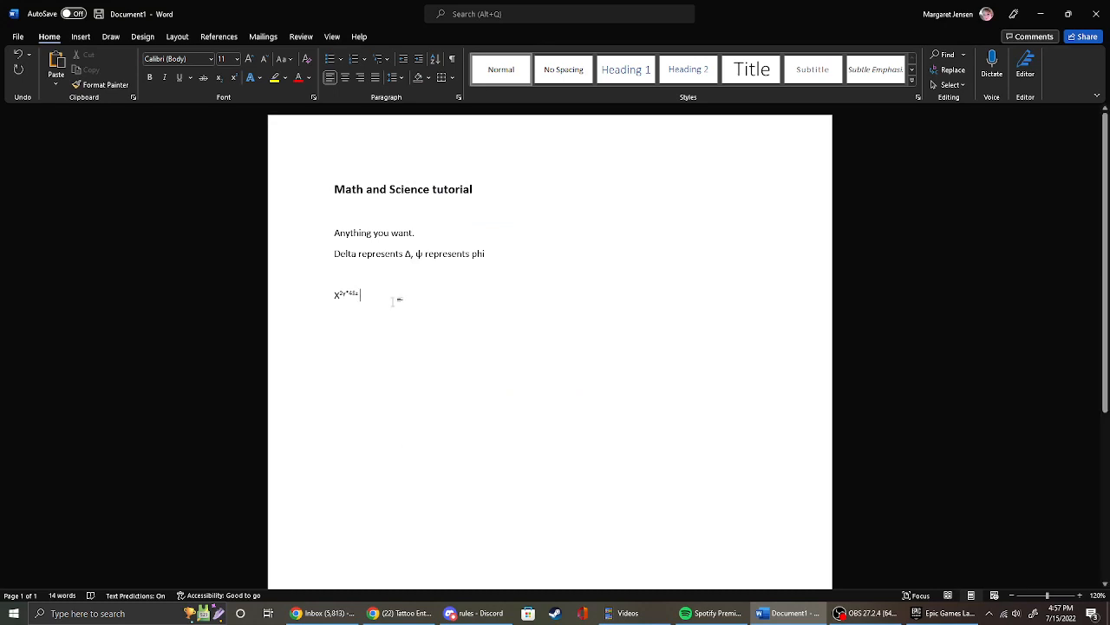
# Insert the built-in Quadratic Formula equation on a new line below the X expression.
pyautogui.press('Return')
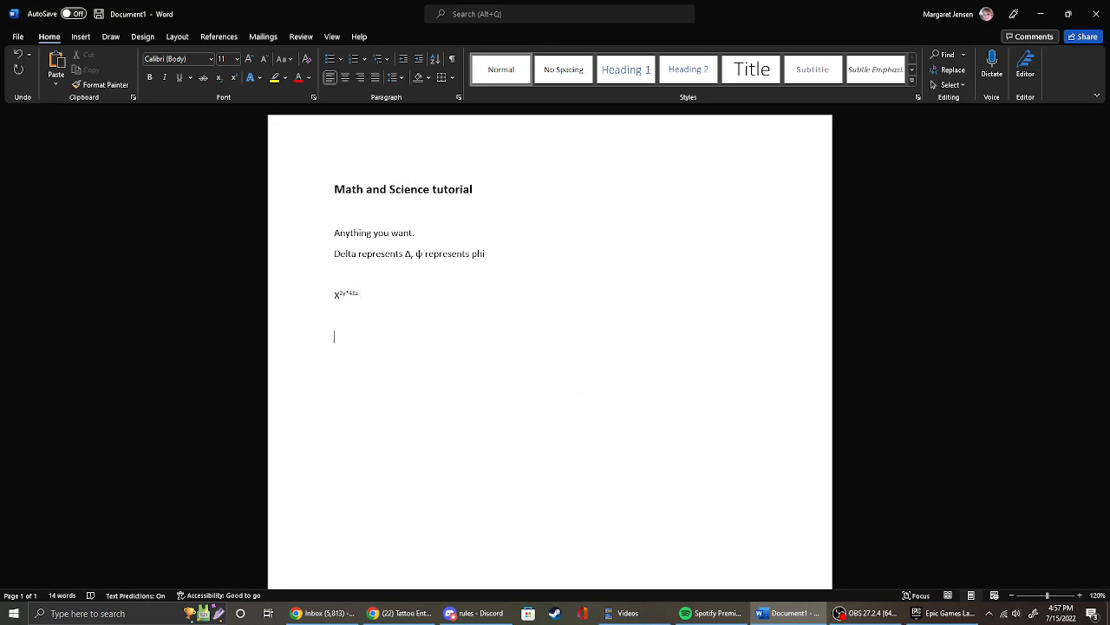
pyautogui.click(81, 36)
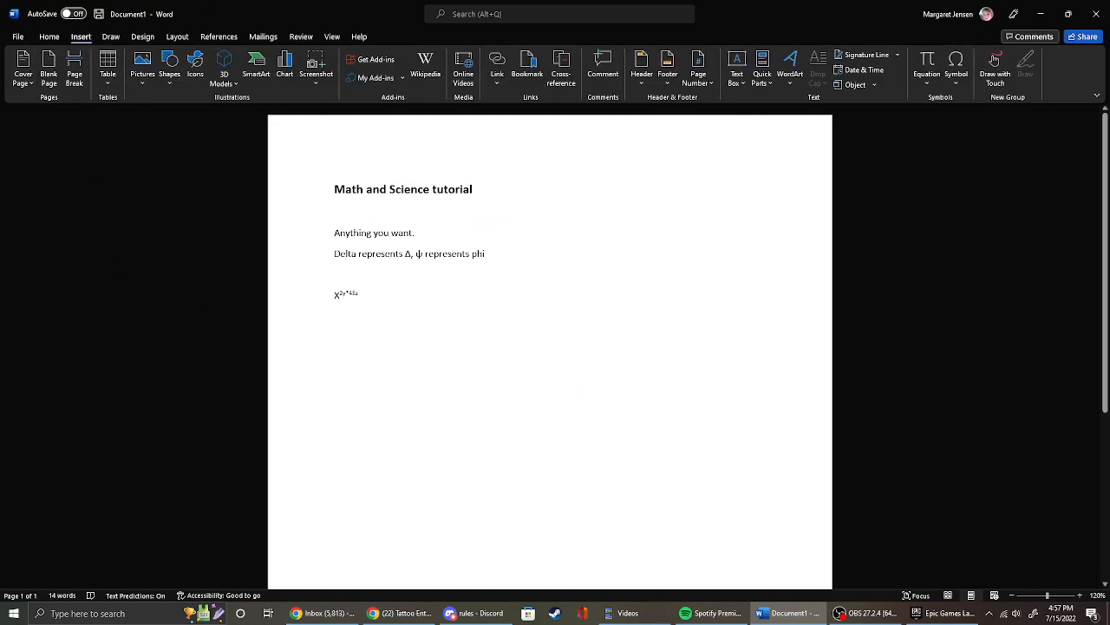
pyautogui.click(929, 84)
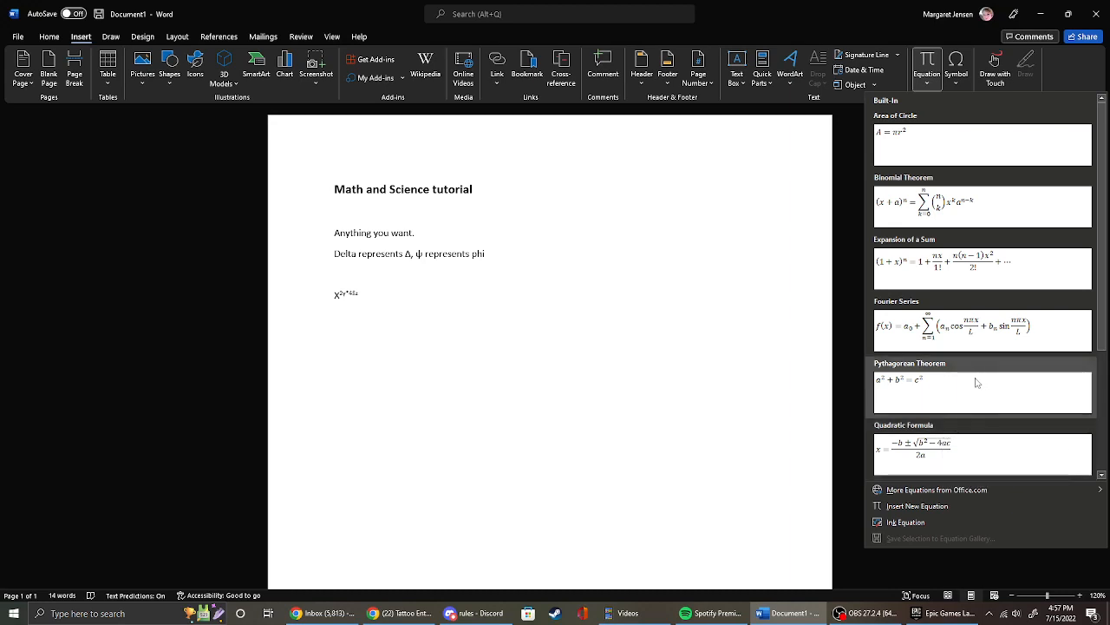
pyautogui.click(962, 450)
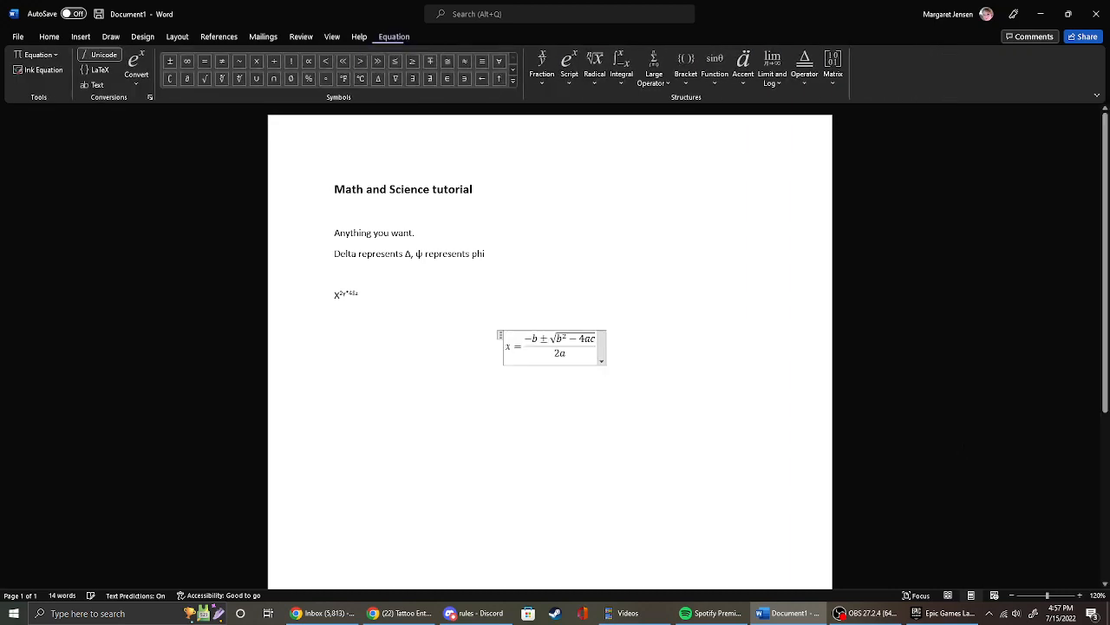
# In the quadratic equation's numerator, replace the first b with v and insert x after the b under the radical.
pyautogui.click(600, 340)
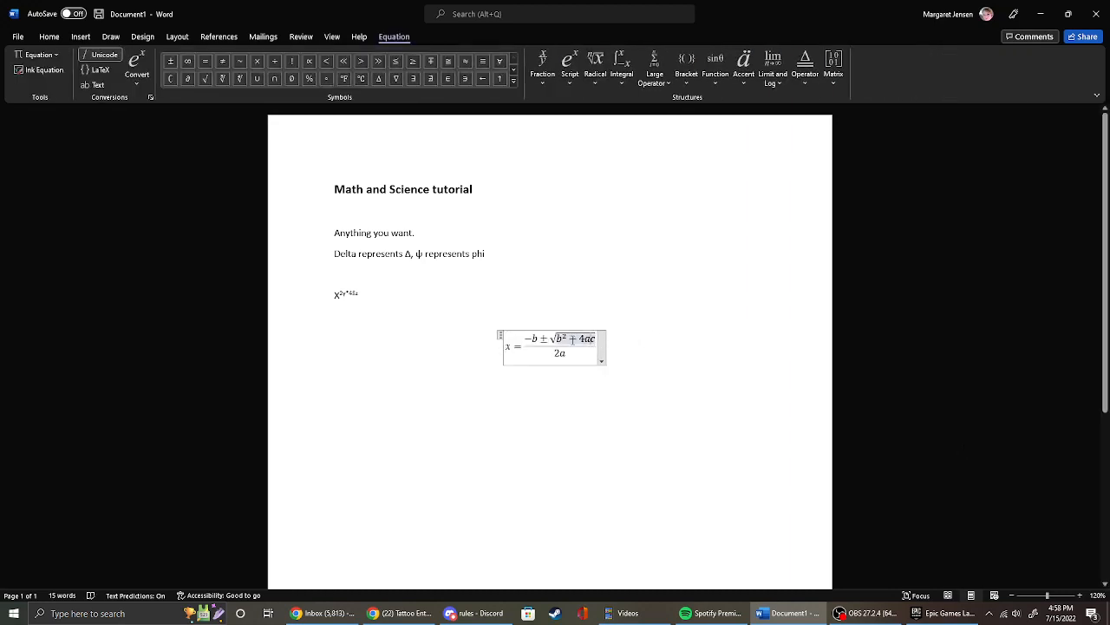
pyautogui.click(535, 338)
pyautogui.press('BackSpace')
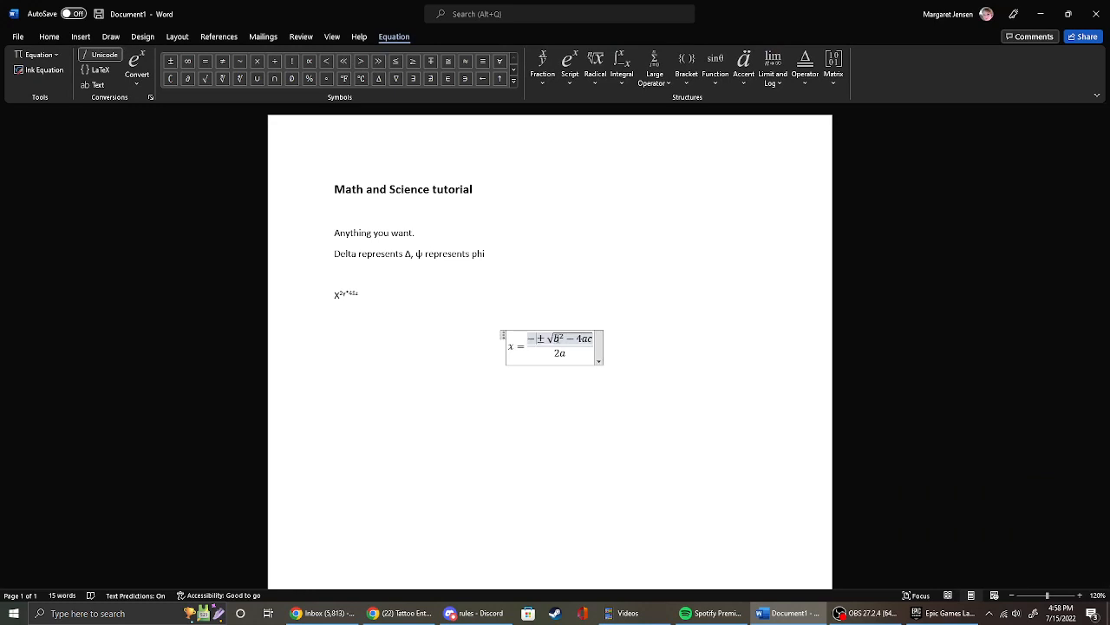
pyautogui.write('v')
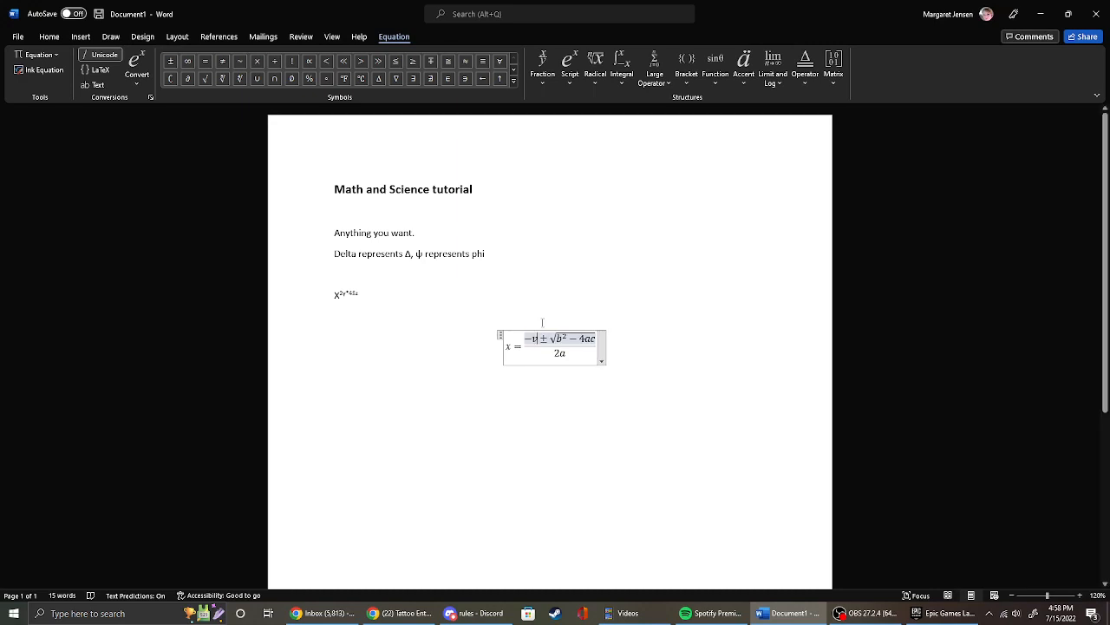
pyautogui.click(561, 339)
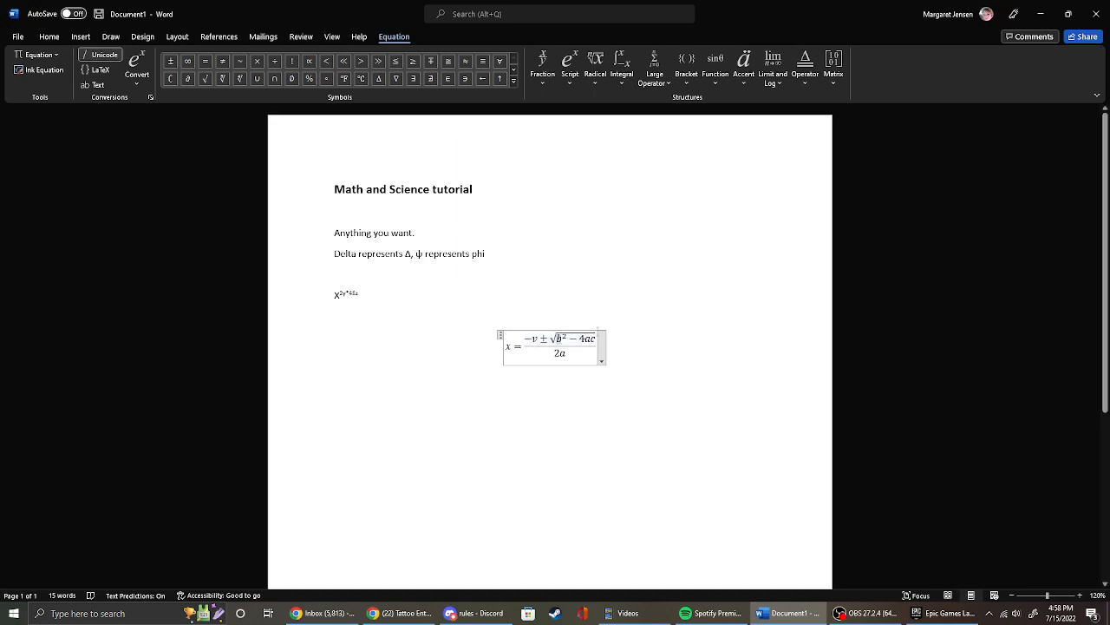
pyautogui.write('x')
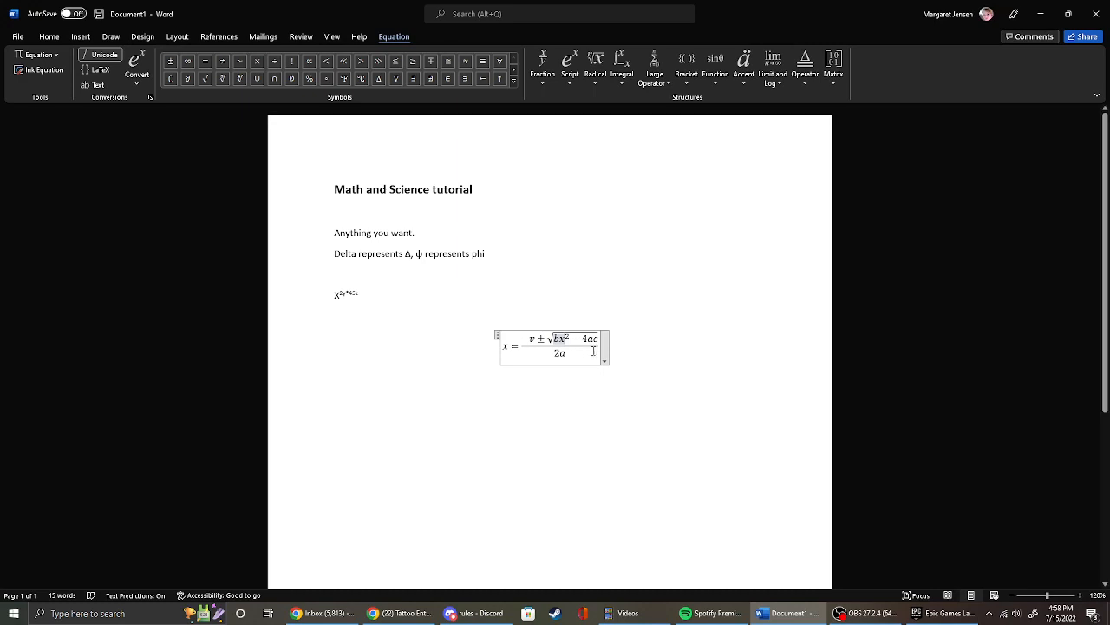
# Replace the x before the equals sign in the quadratic equation with Y.
pyautogui.click(508, 348)
pyautogui.press('BackSpace')
pyautogui.press('BackSpace')
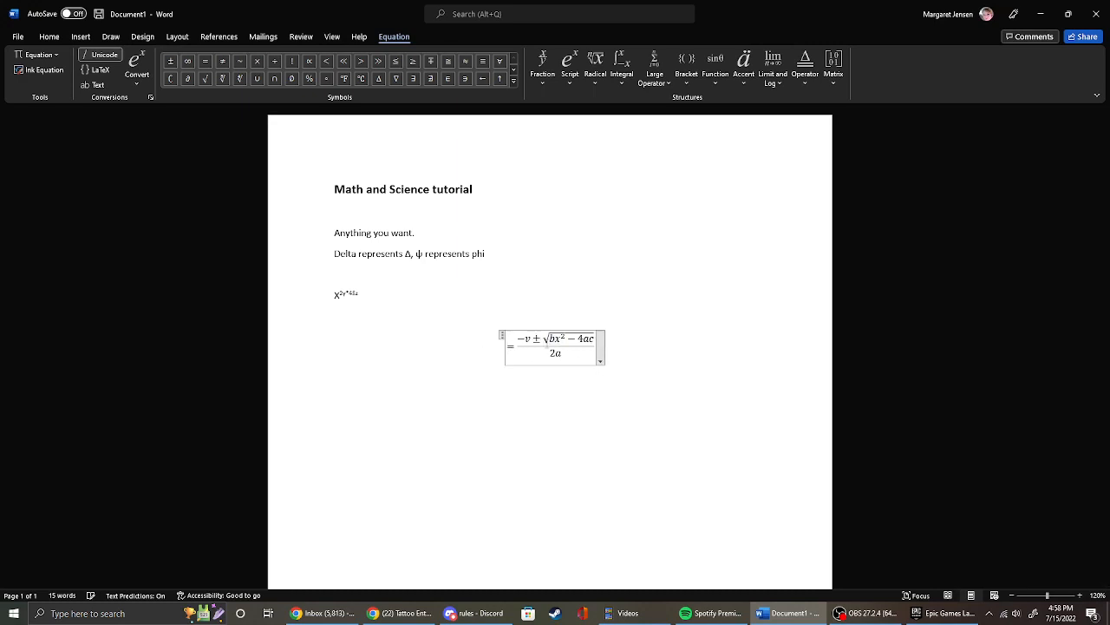
pyautogui.write('Y')
# Select the whole quadratic equation, apply the Professional format, and deselect it.
pyautogui.click(497, 338)
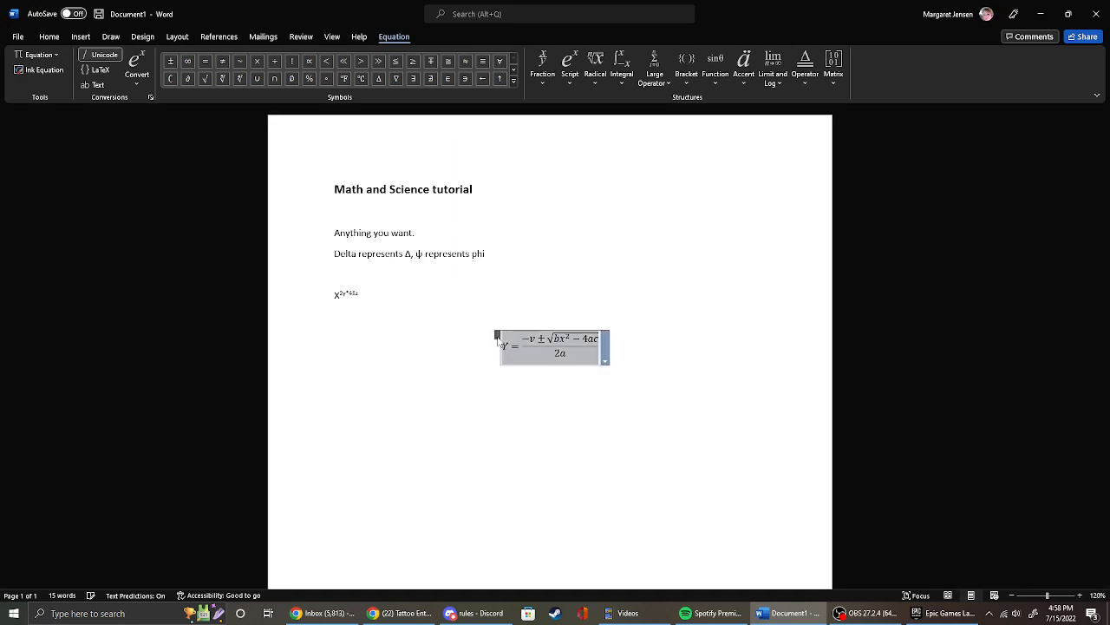
pyautogui.click(671, 339)
pyautogui.click(602, 350)
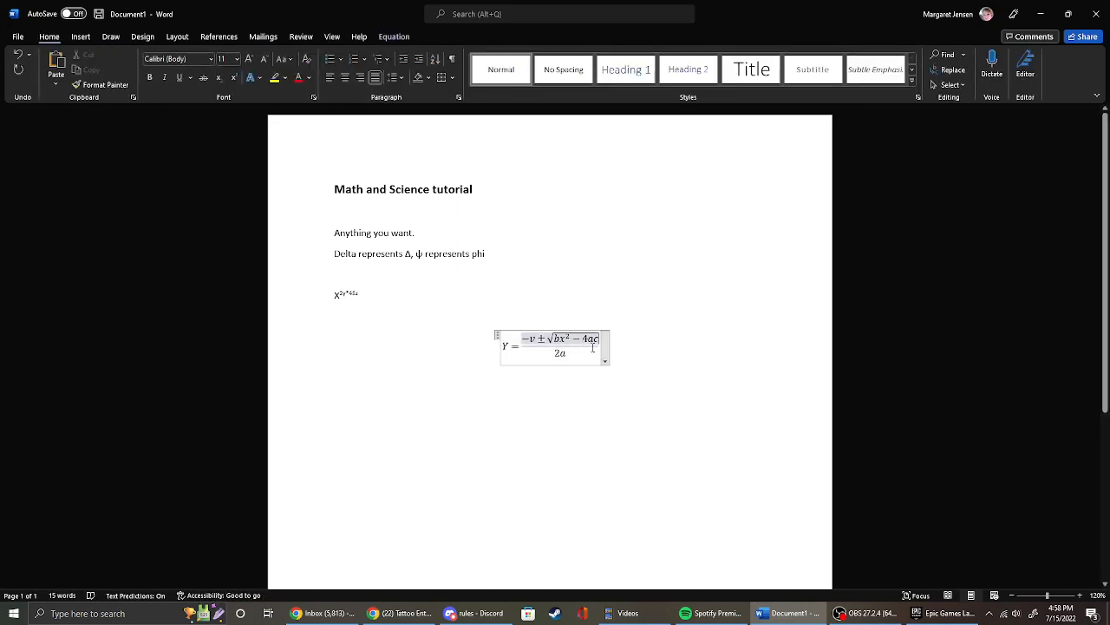
pyautogui.click(605, 360)
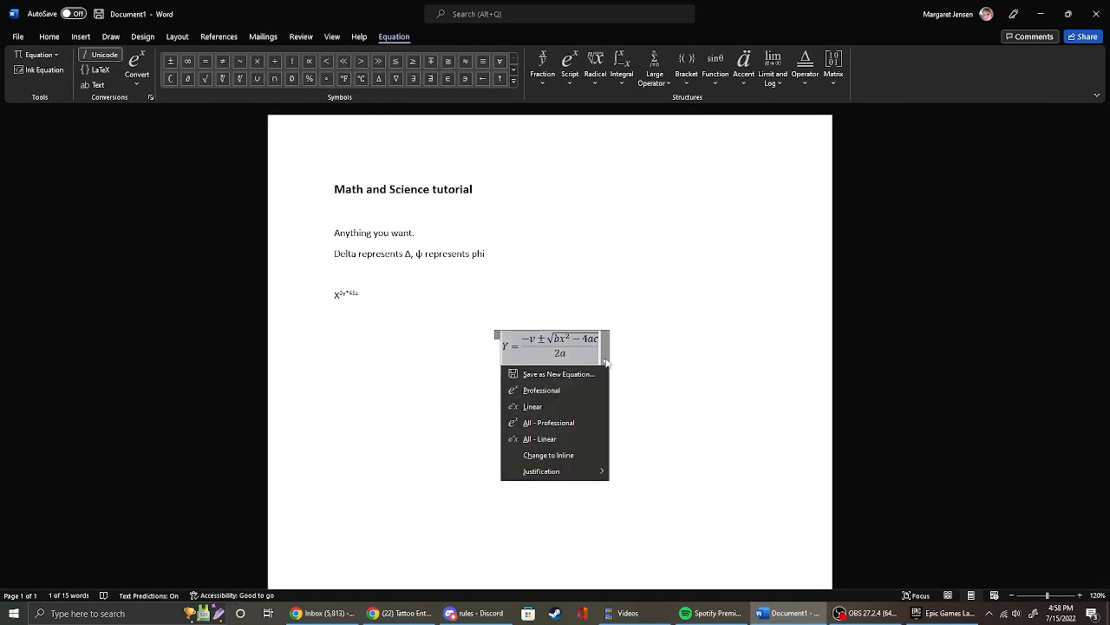
pyautogui.click(543, 390)
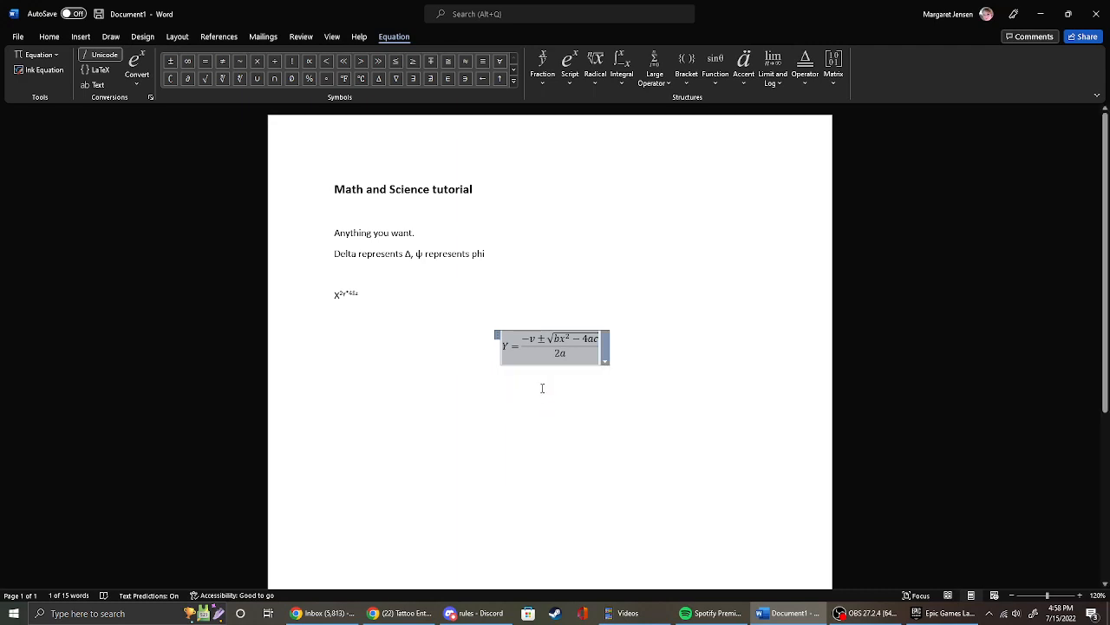
pyautogui.click(627, 352)
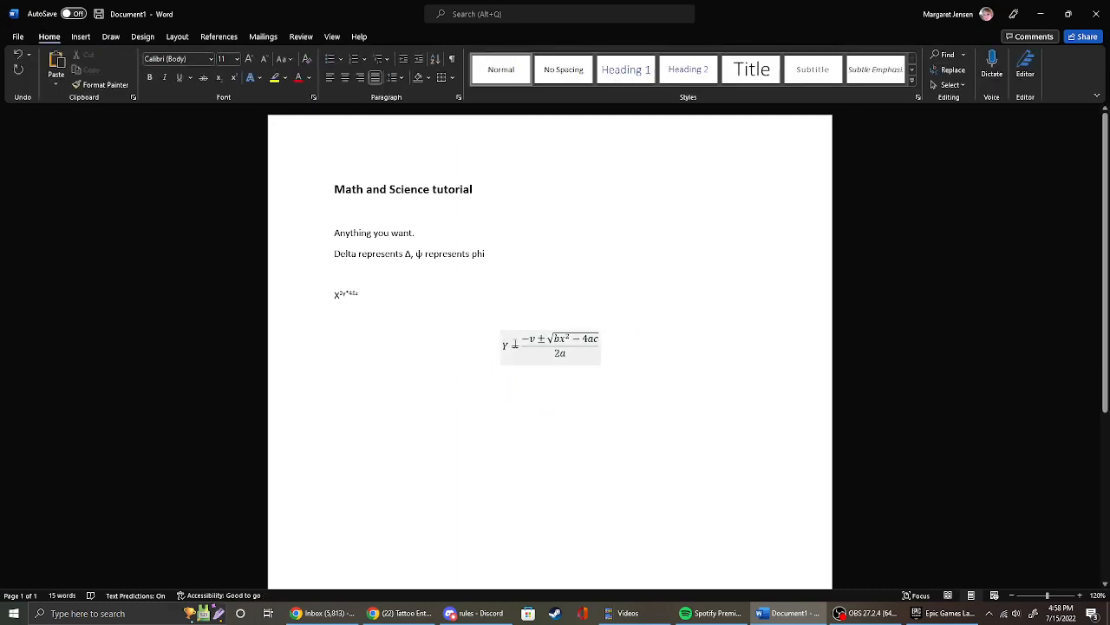
# Review the equation's context and layout options, and move the whole equation up to the line directly below the X expression.
pyautogui.click(552, 330)
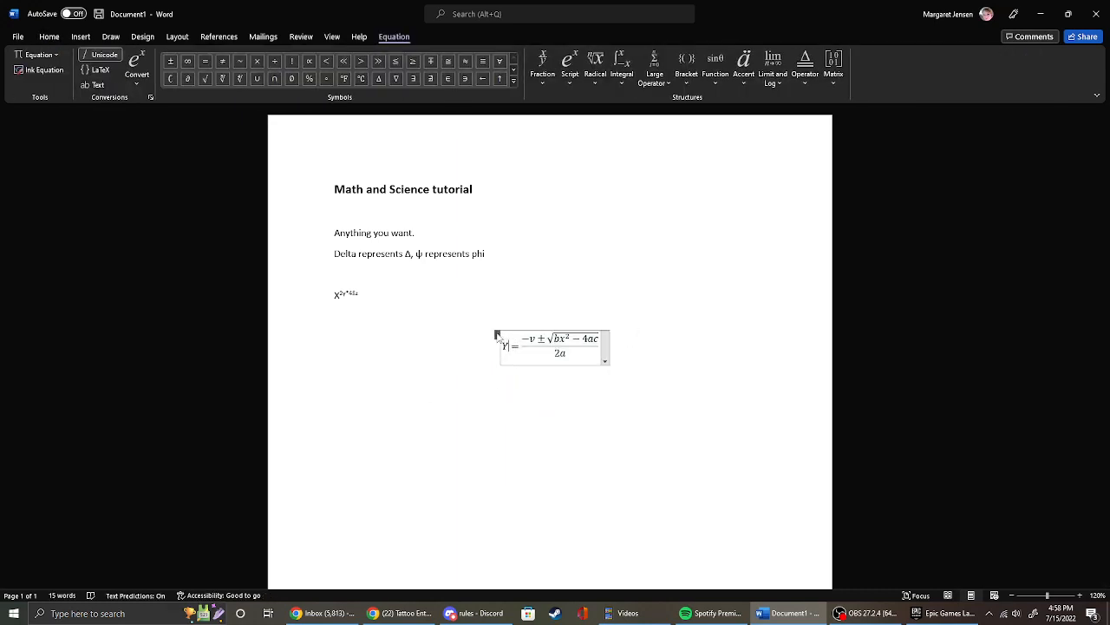
pyautogui.rightClick(576, 346)
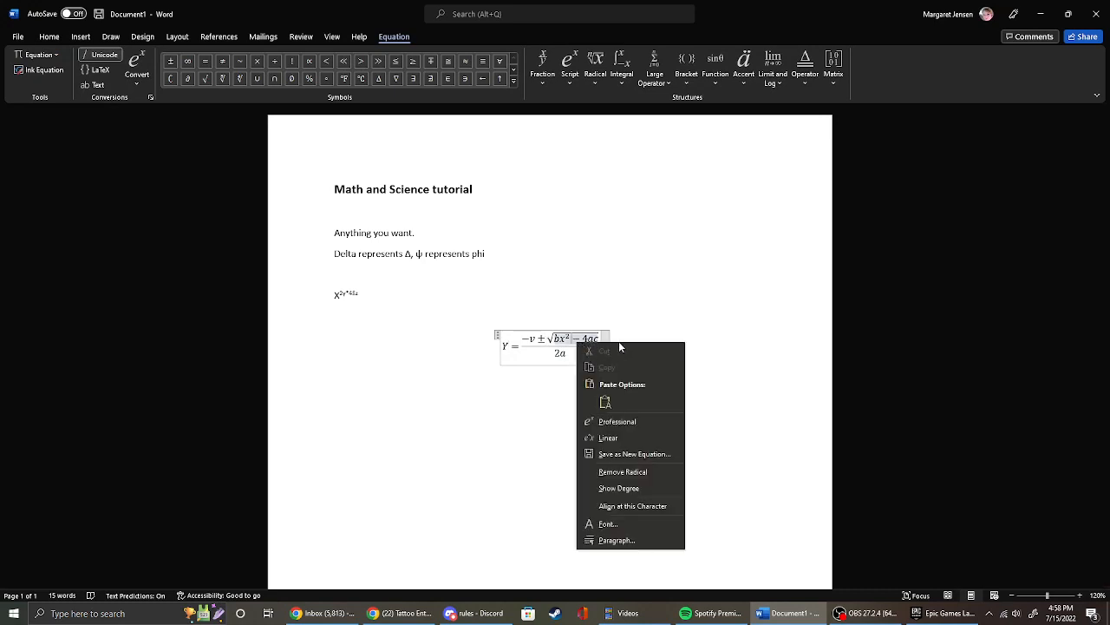
pyautogui.click(617, 341)
pyautogui.click(605, 354)
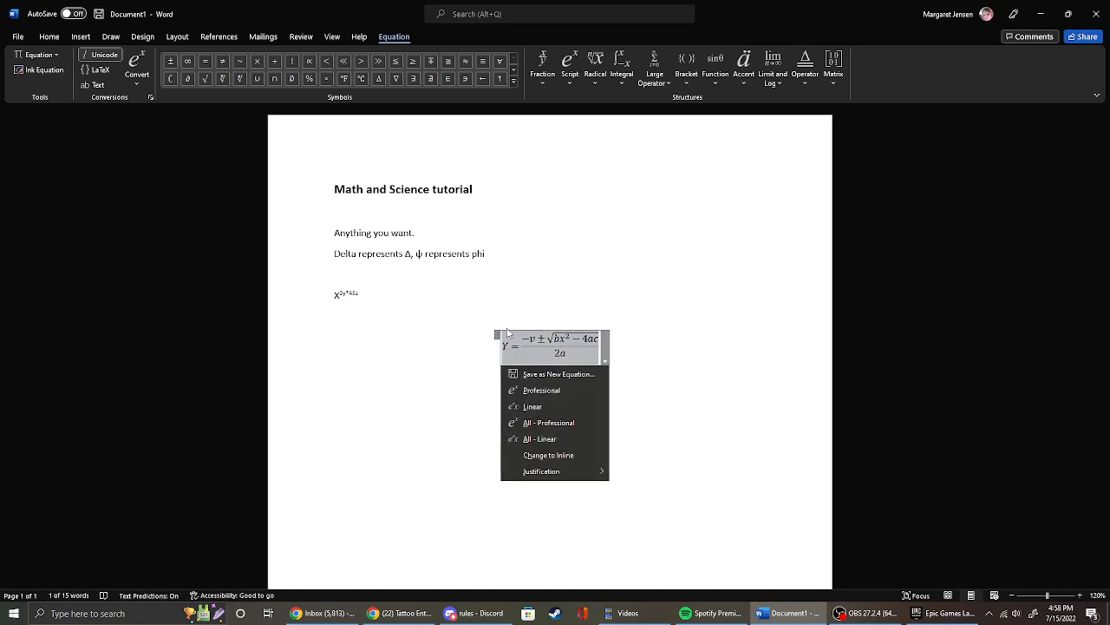
pyautogui.moveTo(498, 335); pyautogui.dragTo(378, 326)
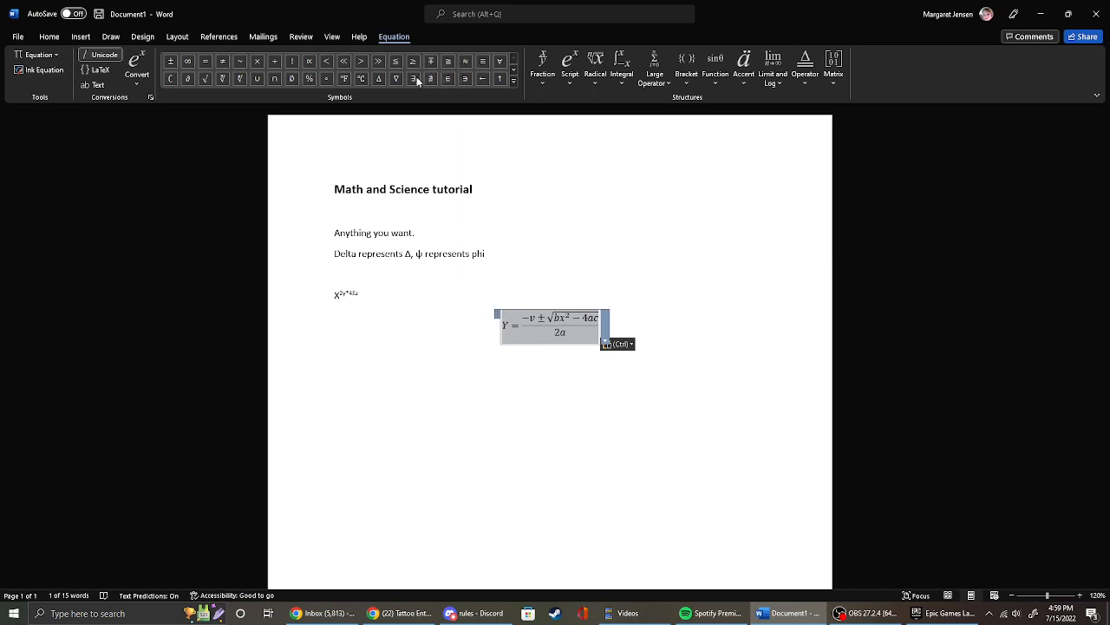
# Examine the equation symbol sets for Basic Math, Greek Letters, Geometry and Scripts, return to Basic Math, and close the gallery.
pyautogui.click(514, 81)
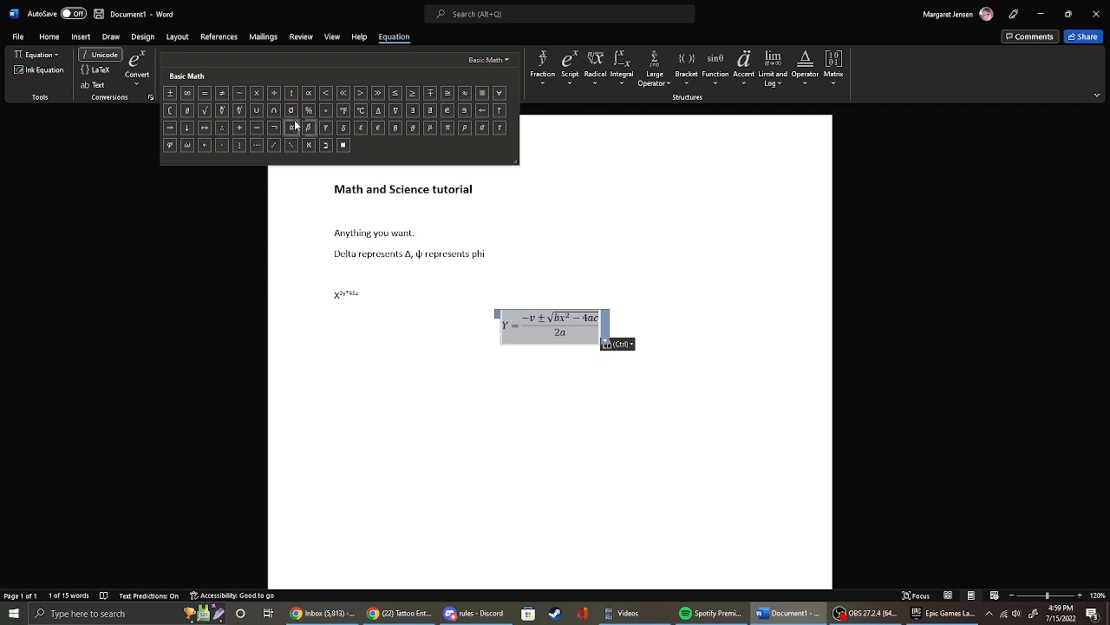
pyautogui.click(491, 60)
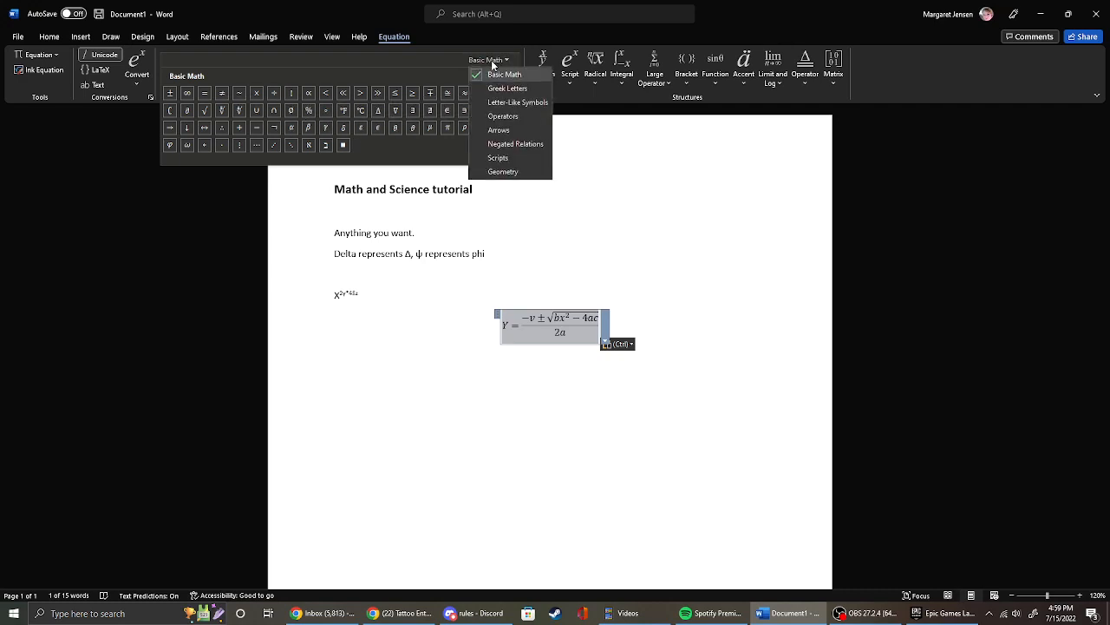
pyautogui.click(503, 87)
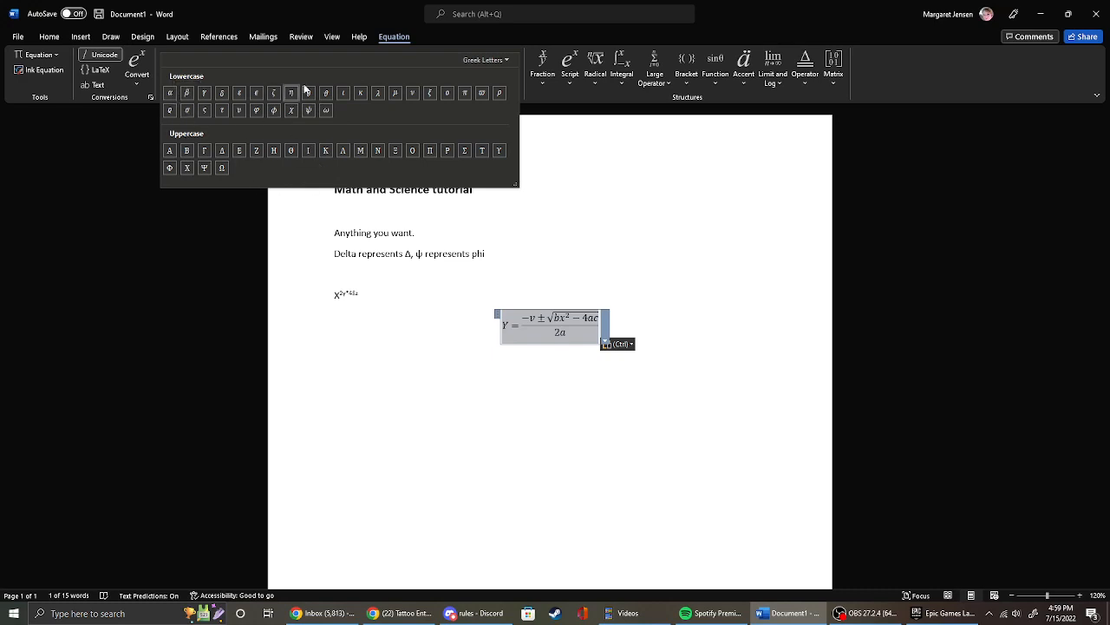
pyautogui.click(513, 59)
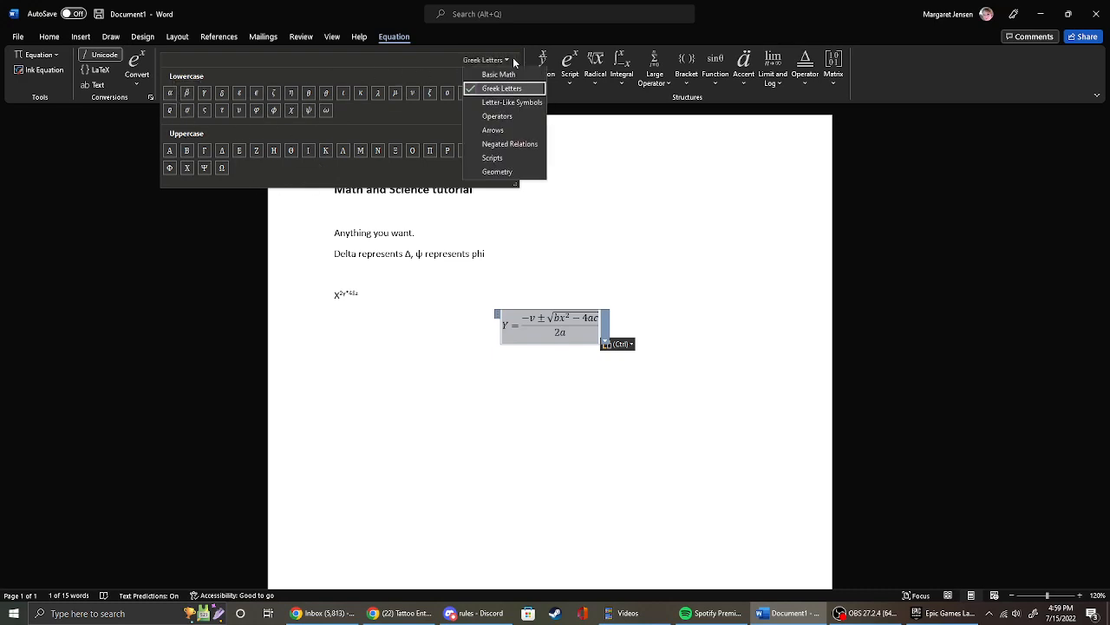
pyautogui.click(507, 170)
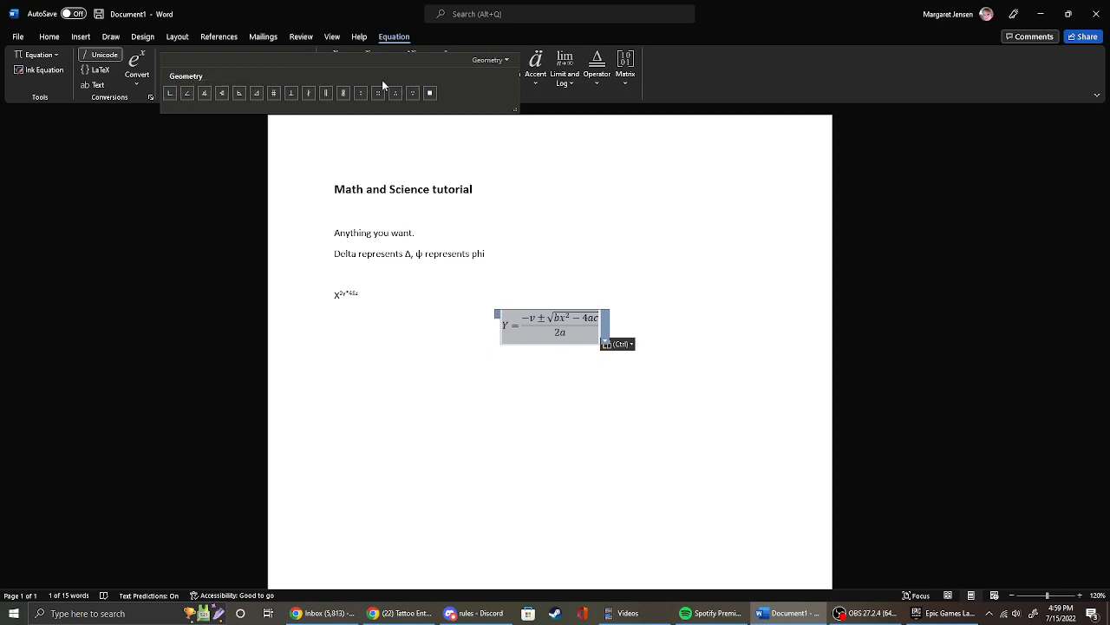
pyautogui.click(501, 66)
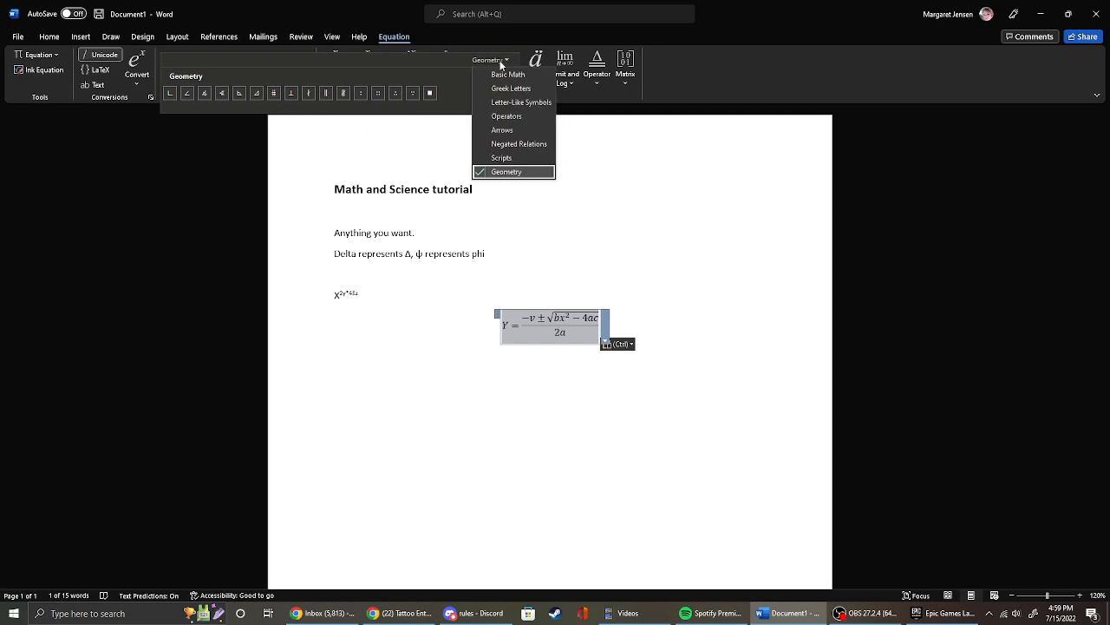
pyautogui.click(509, 160)
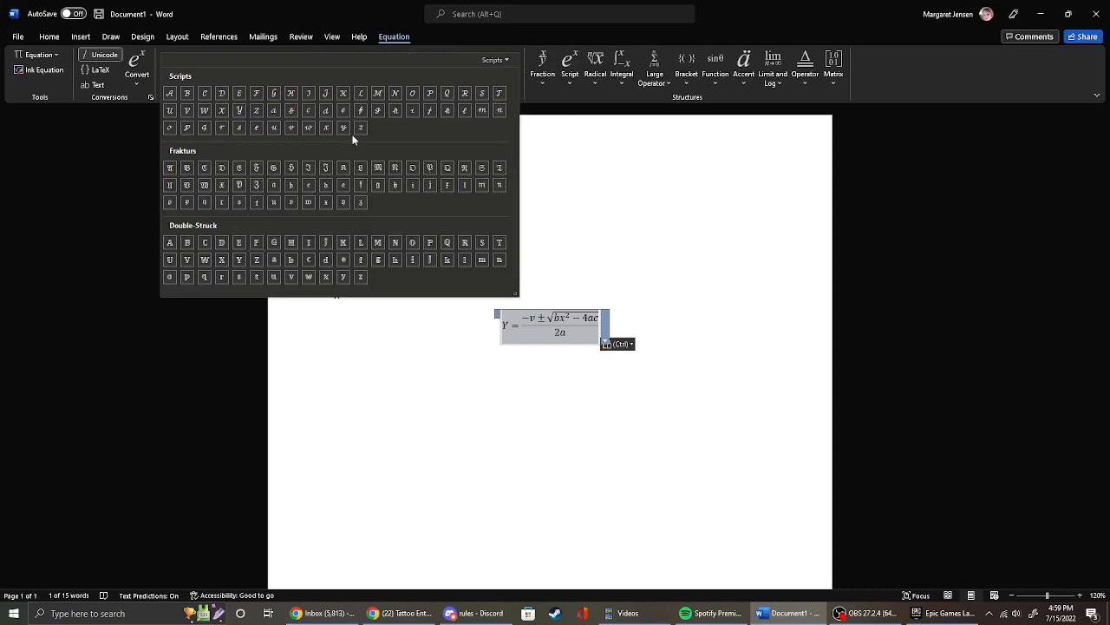
pyautogui.click(507, 62)
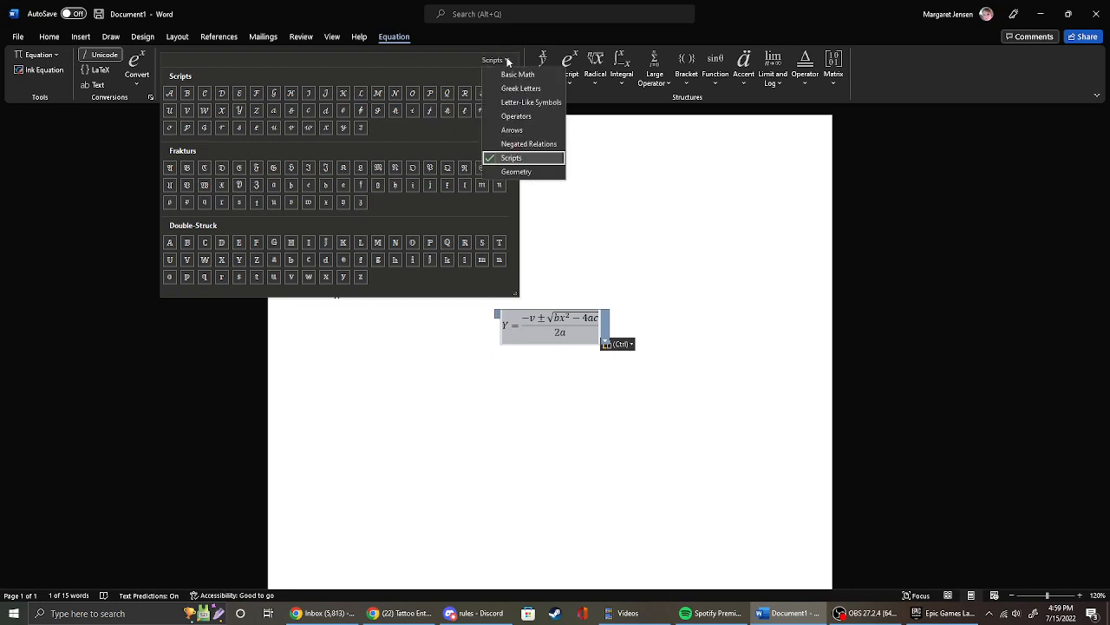
pyautogui.click(510, 74)
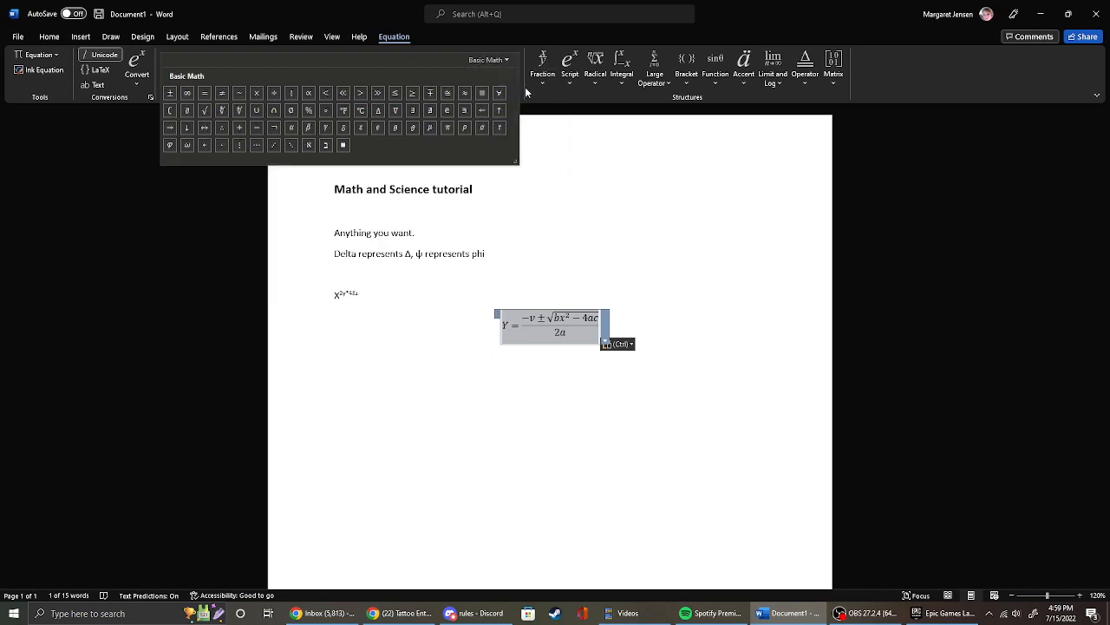
pyautogui.click(553, 101)
# Insert a new blank equation on the empty line below the quadratic equation.
pyautogui.click(541, 420)
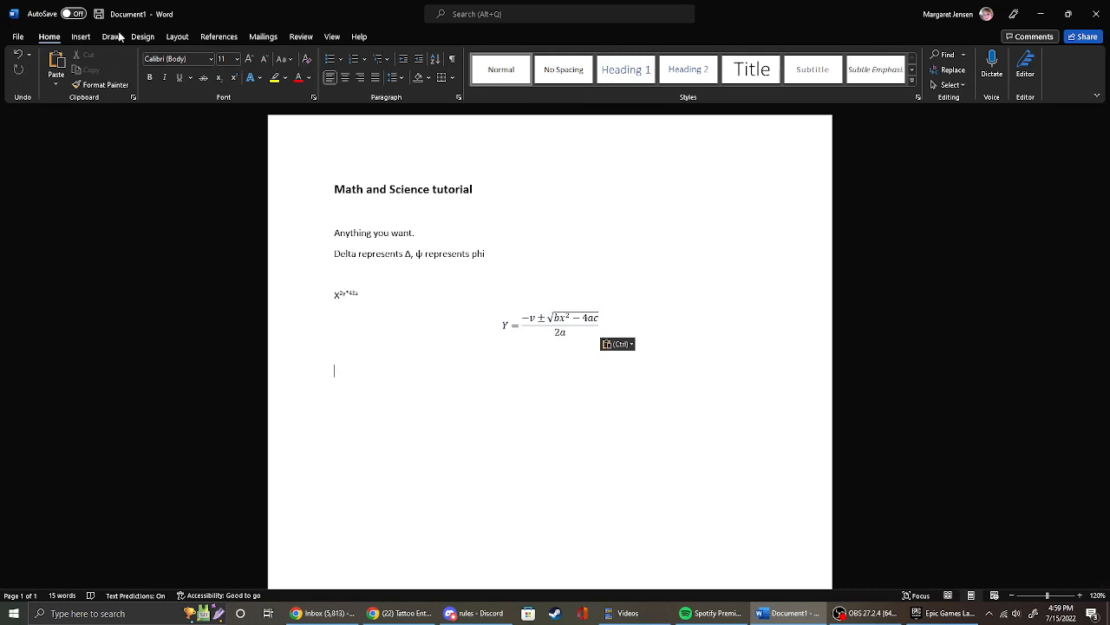
pyautogui.click(80, 36)
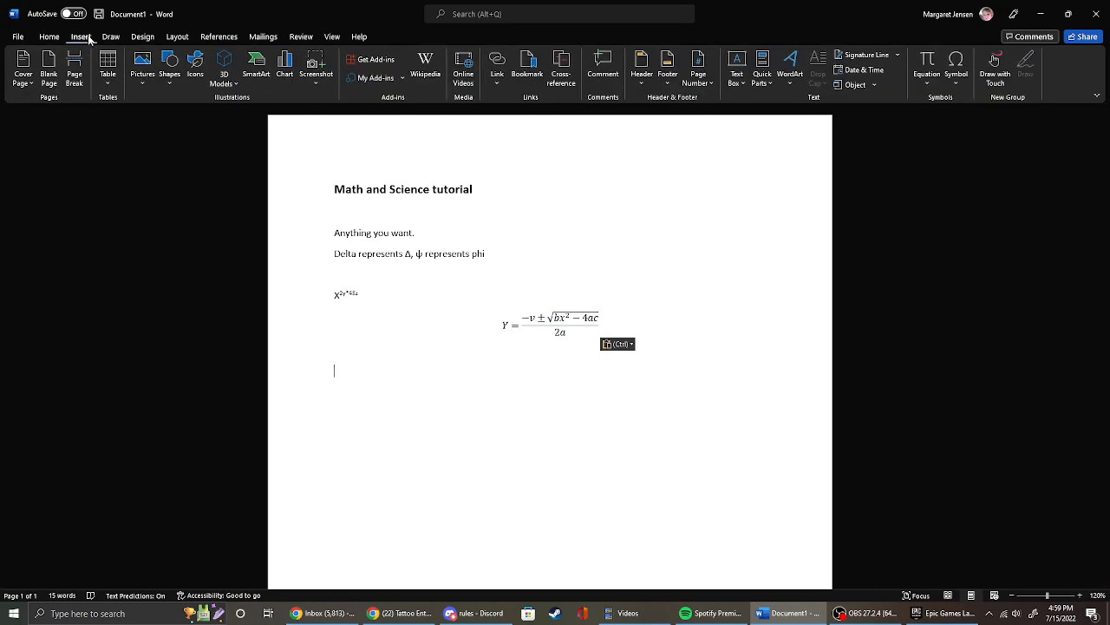
pyautogui.click(930, 78)
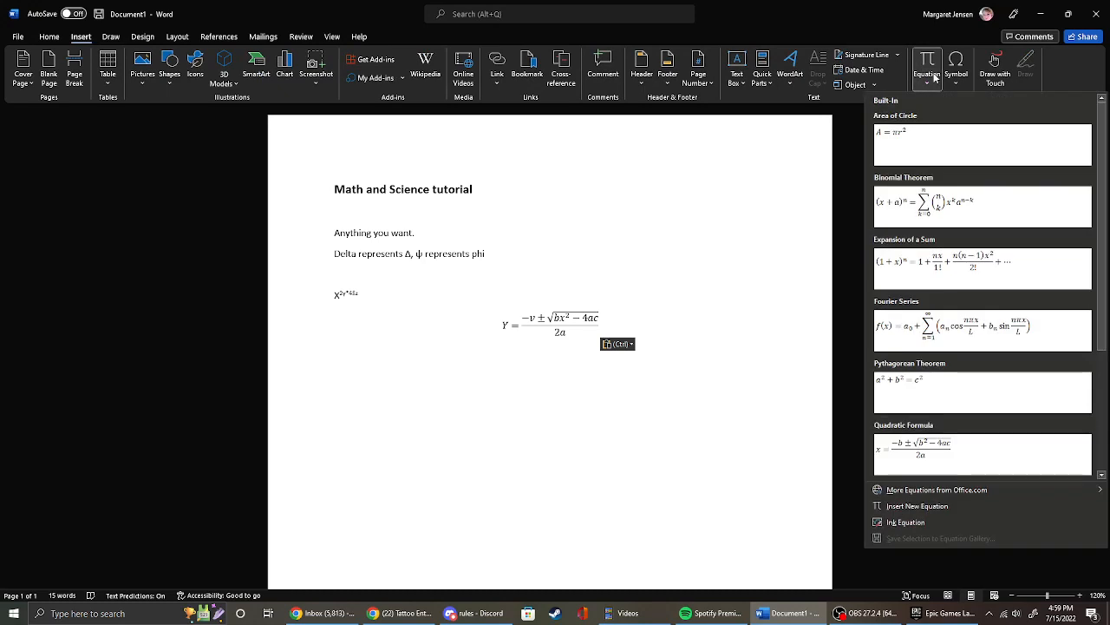
pyautogui.click(925, 66)
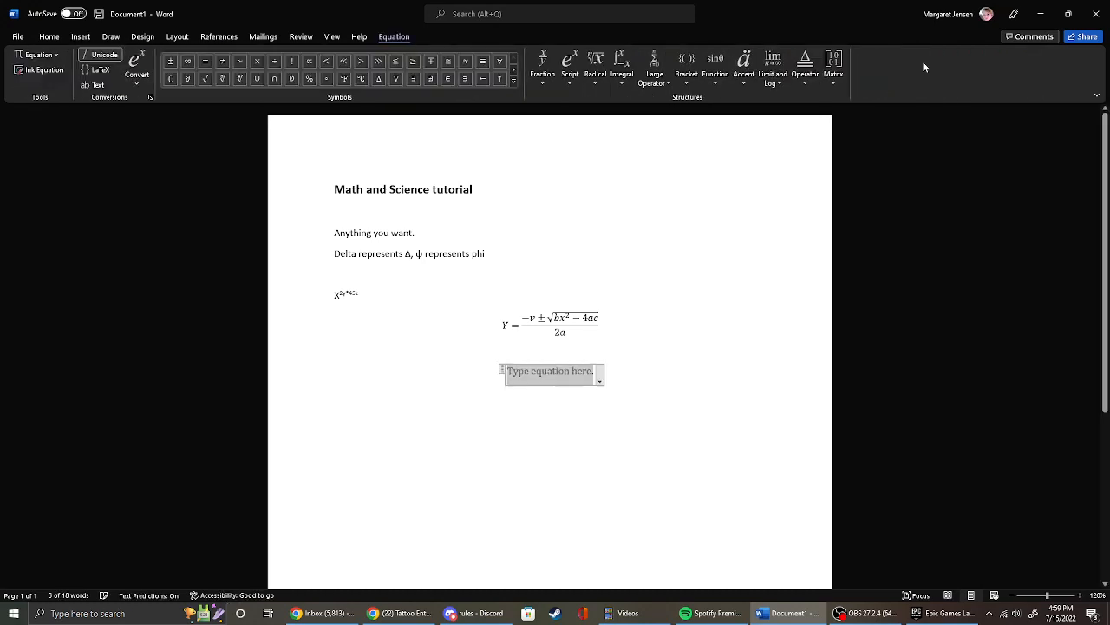
pyautogui.click(49, 38)
pyautogui.click(80, 36)
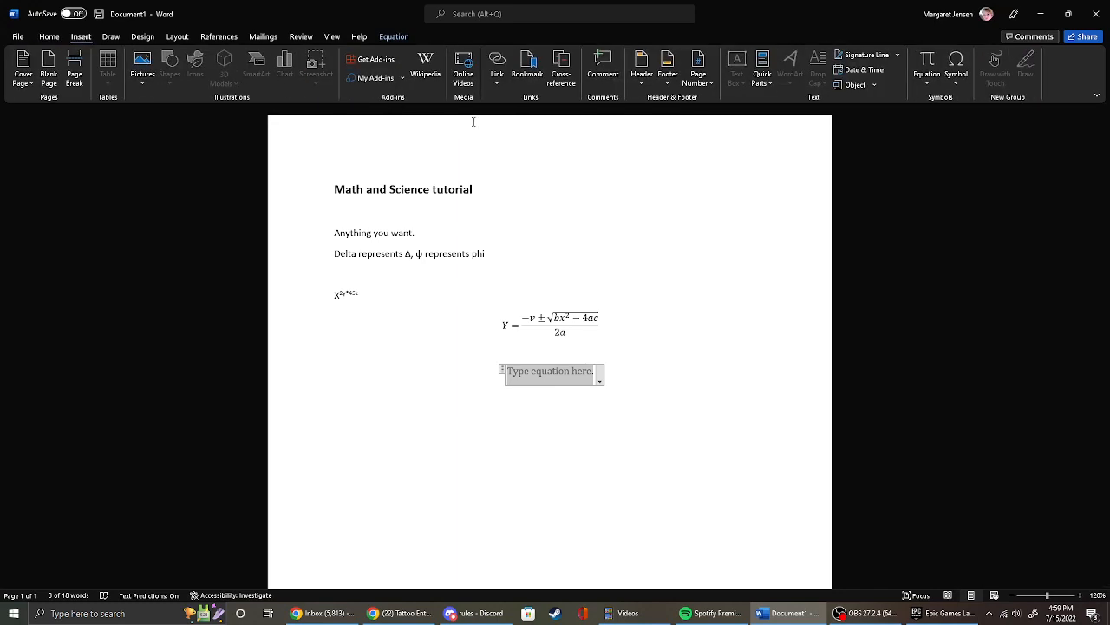
pyautogui.click(927, 60)
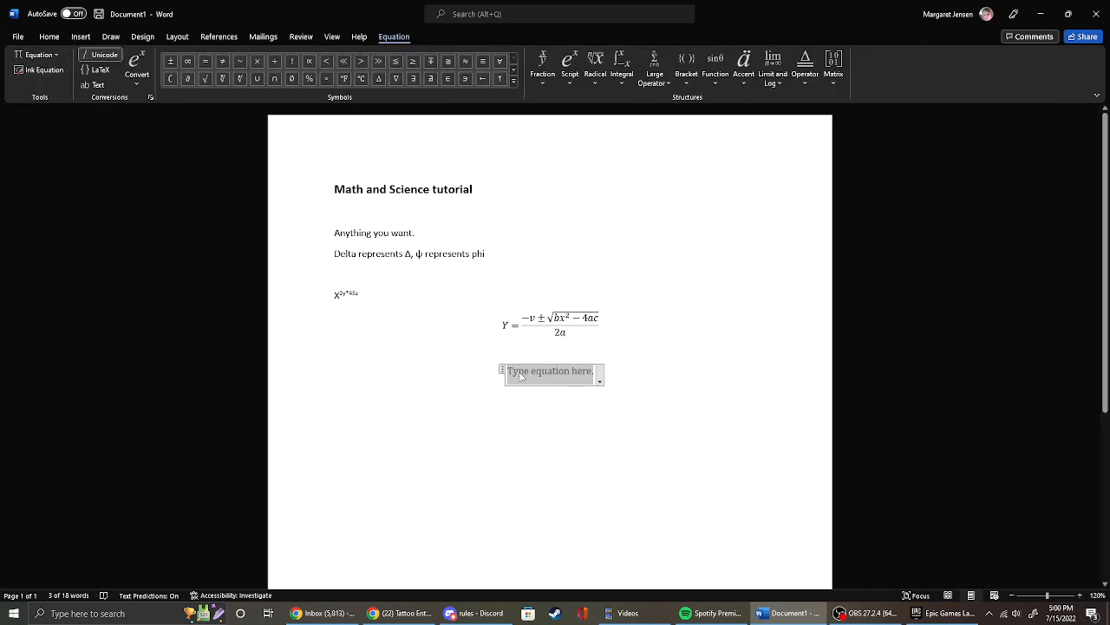
# Enter Sin(α) = 34 * y in the blank equation, taking α from the Basic Math symbols.
pyautogui.write('Sin')
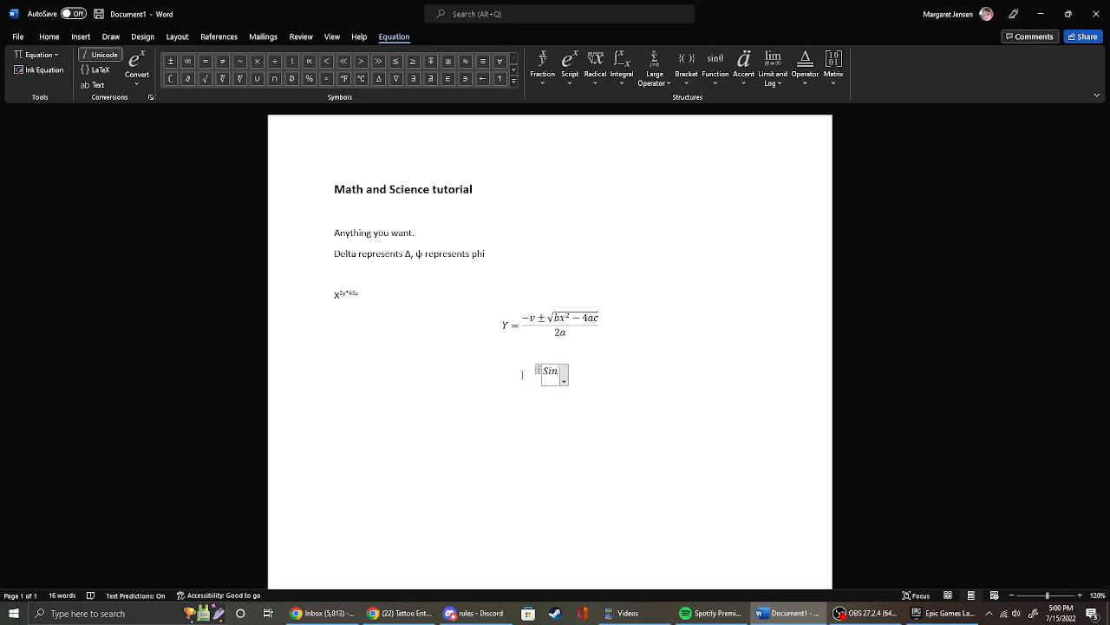
pyautogui.write('(')
pyautogui.click(514, 72)
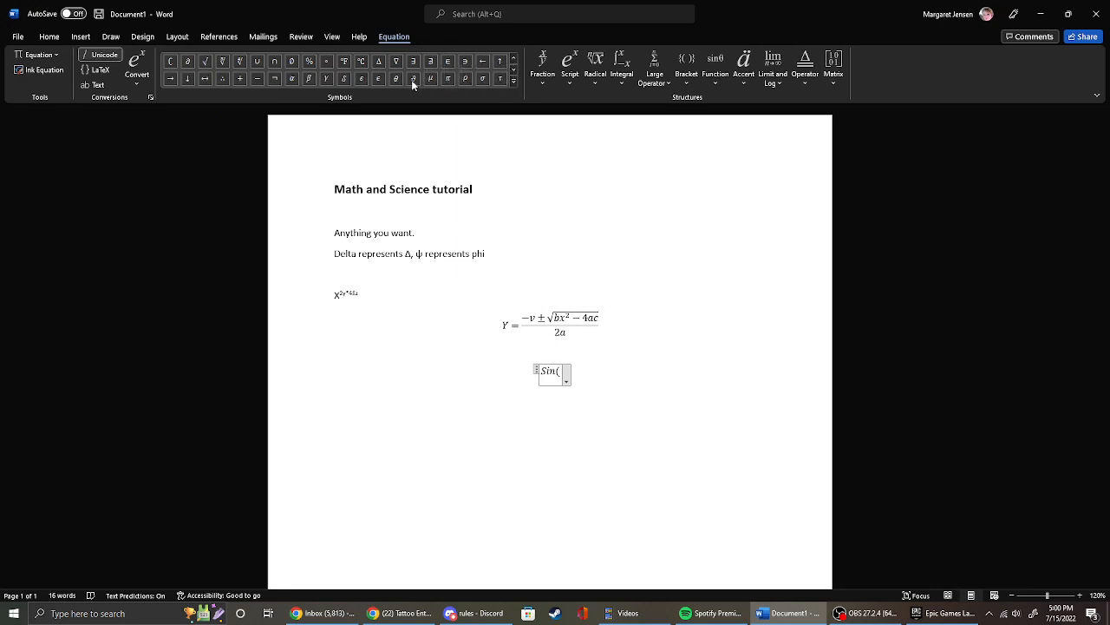
pyautogui.click(295, 76)
pyautogui.write(') = ')
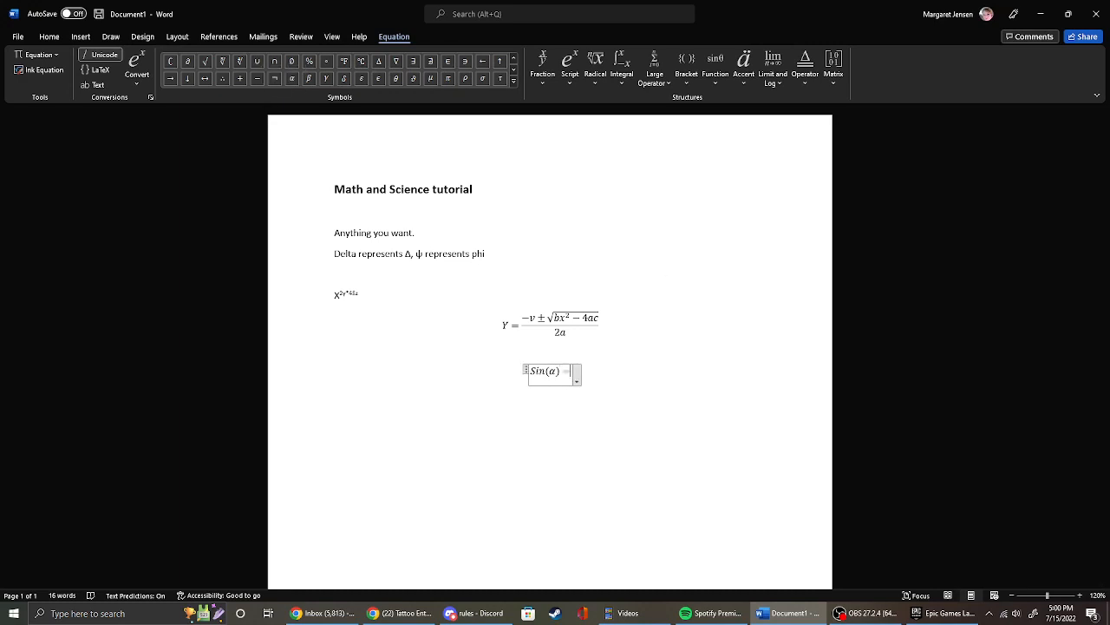
pyautogui.write('34 ')
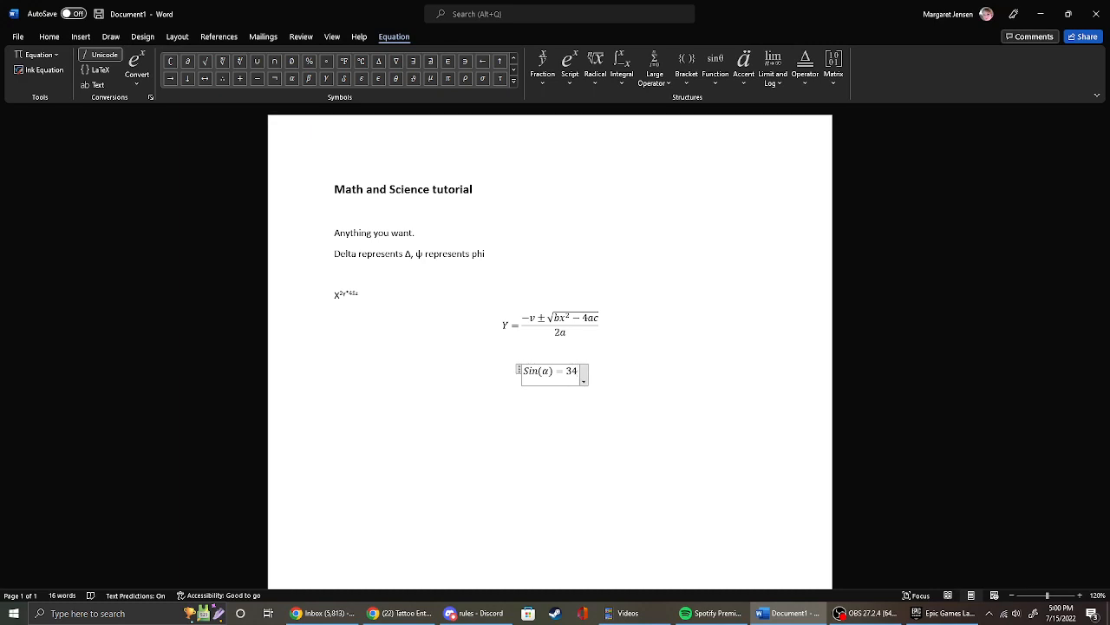
pyautogui.write('* y')
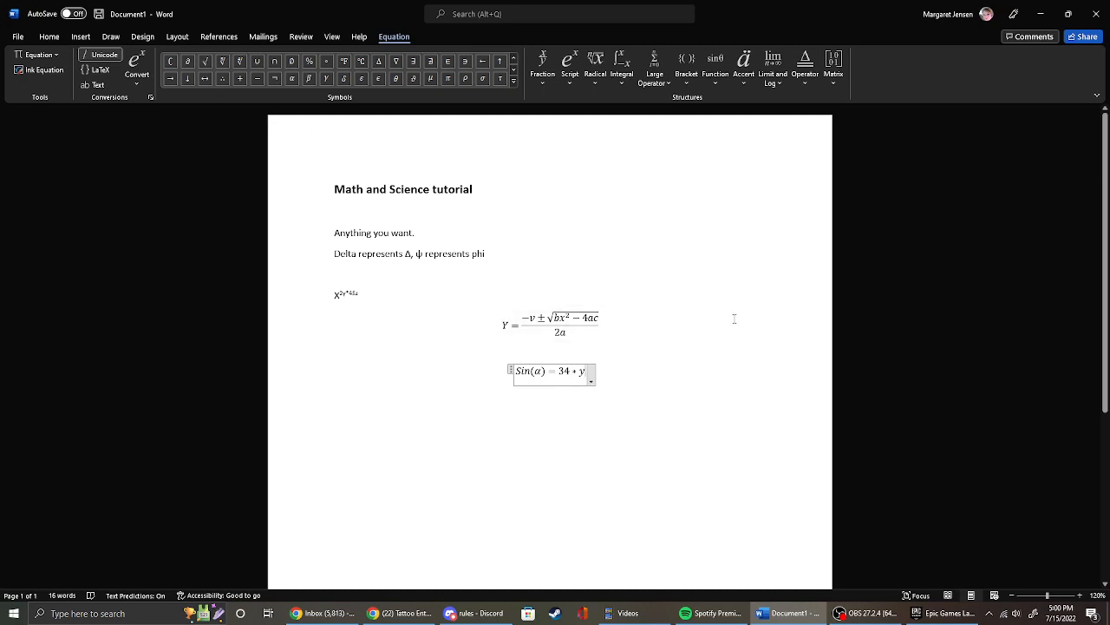
# Examine the Professional and Linear conversion options and the subscript and superscript structures for the sine equation.
pyautogui.click(144, 67)
pyautogui.click(137, 82)
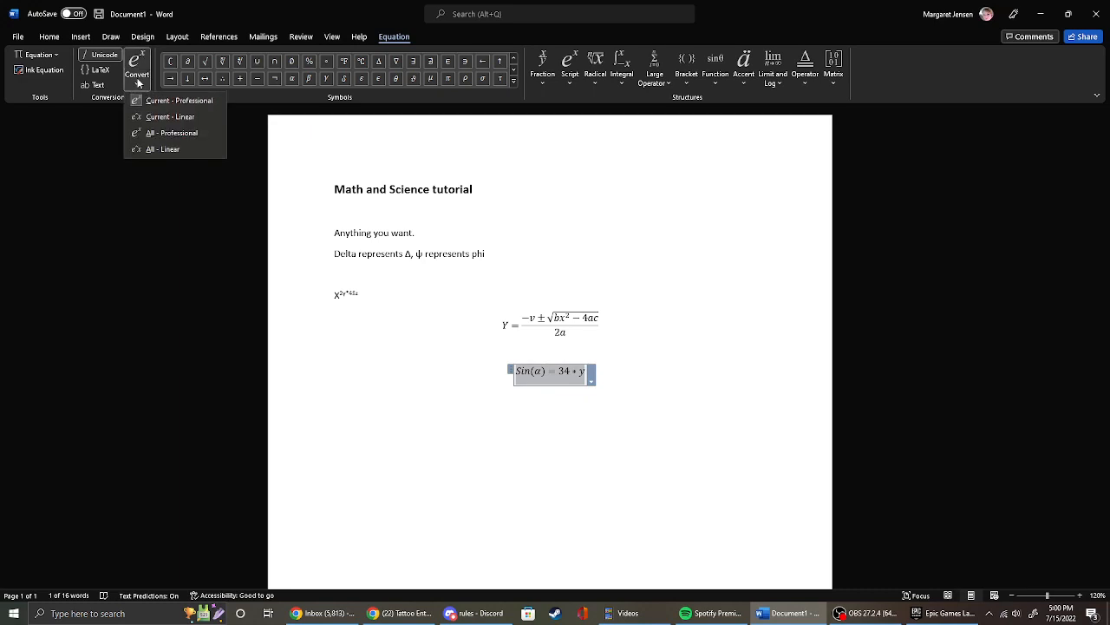
pyautogui.click(149, 73)
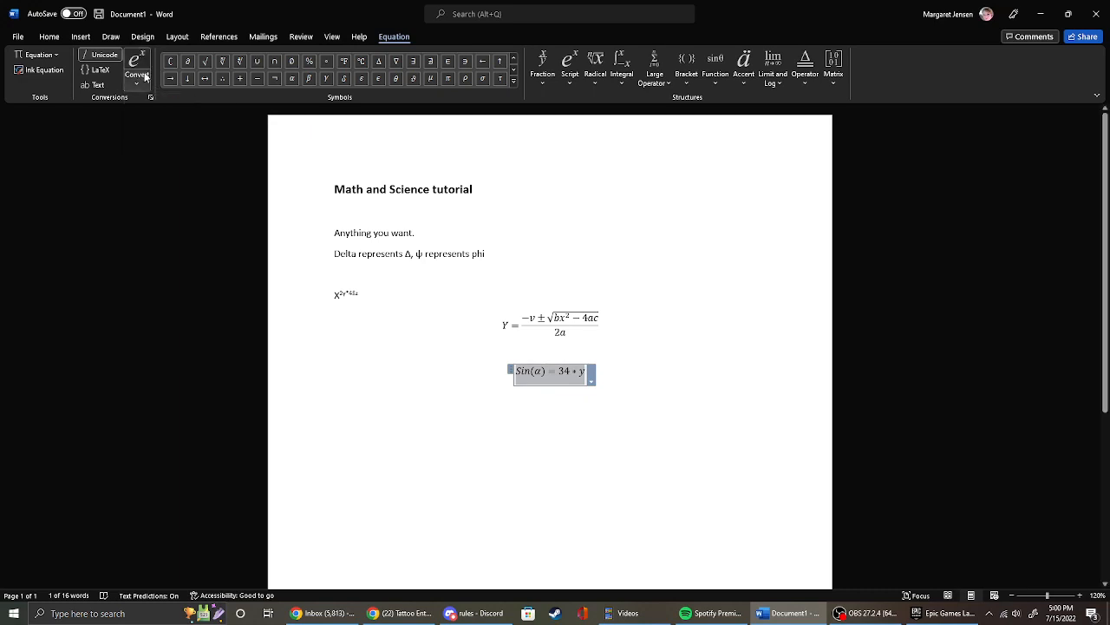
pyautogui.click(572, 76)
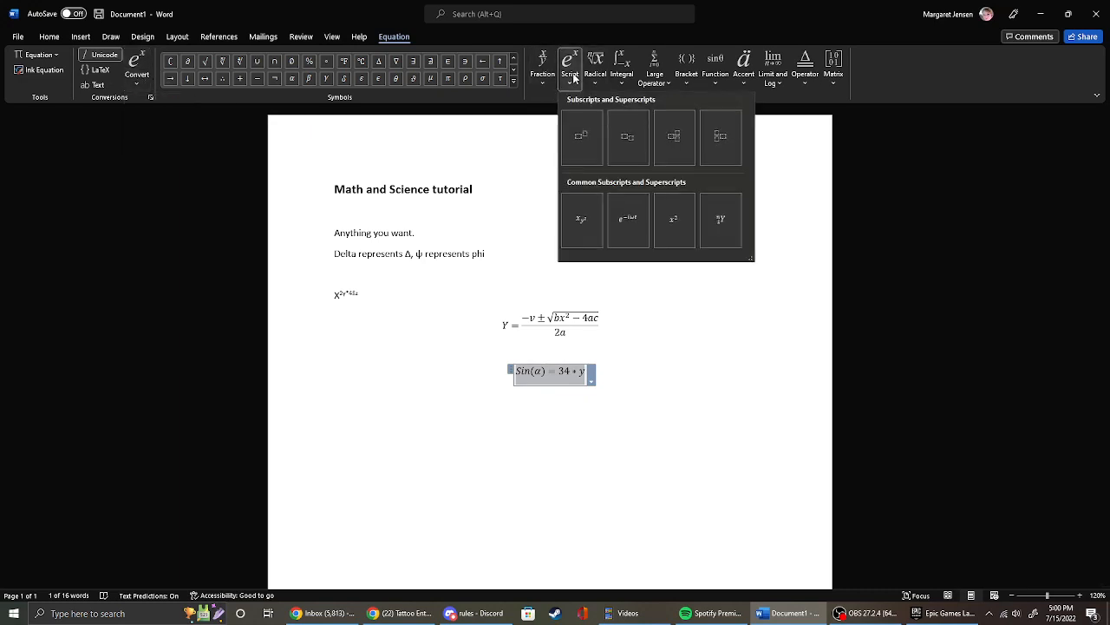
pyautogui.click(674, 425)
# Give the y in the sine equation an empty superscript and append a second empty superscript structure after it.
pyautogui.click(583, 376)
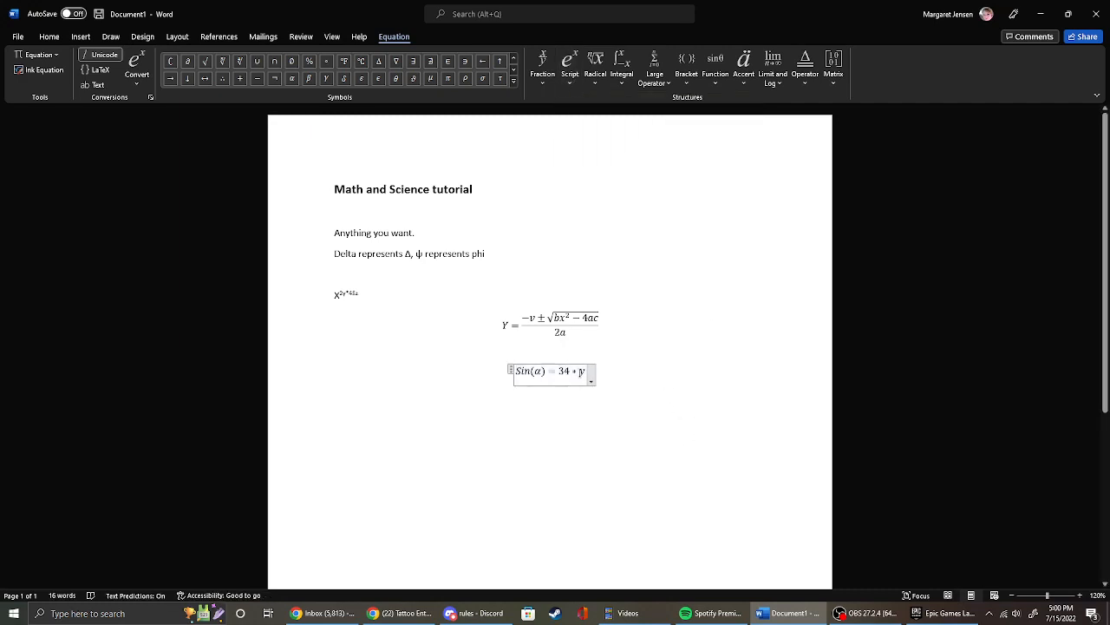
pyautogui.doubleClick(583, 373)
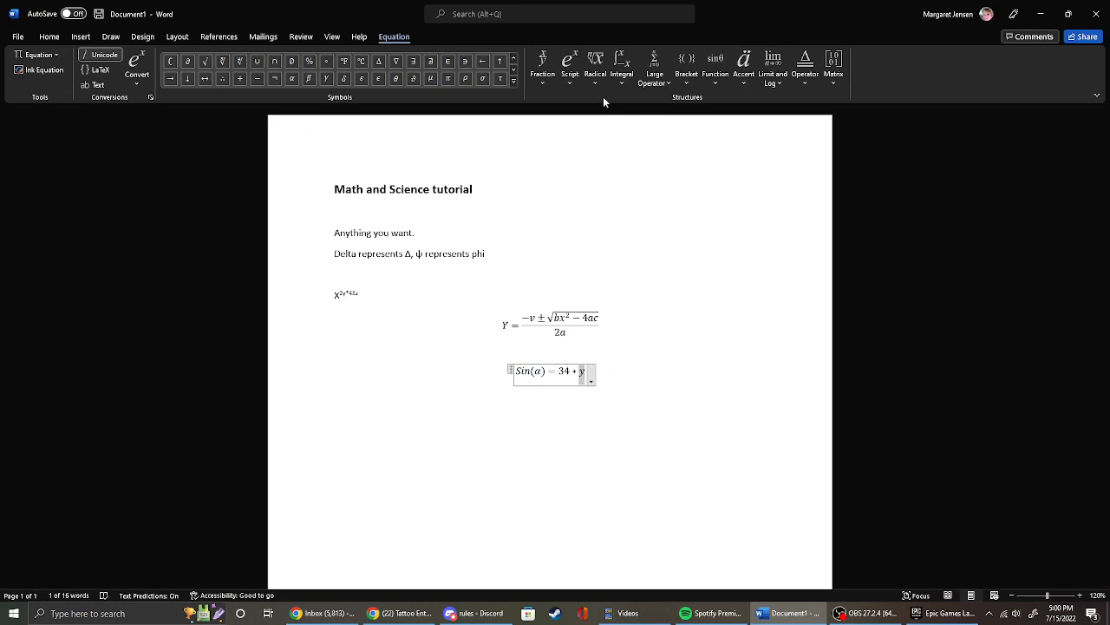
pyautogui.click(572, 80)
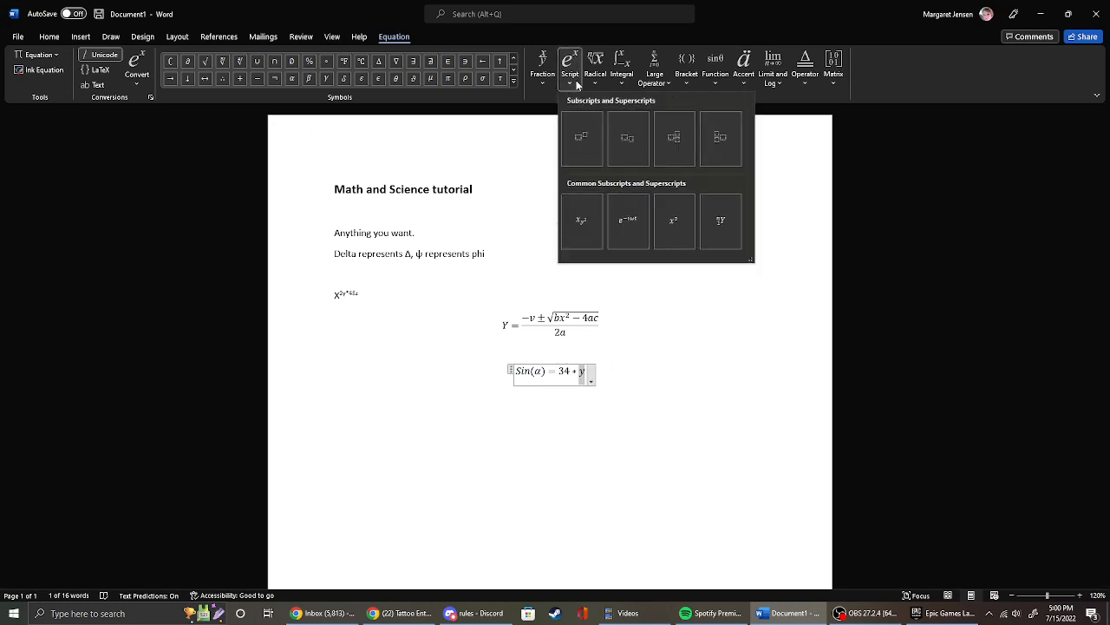
pyautogui.click(582, 140)
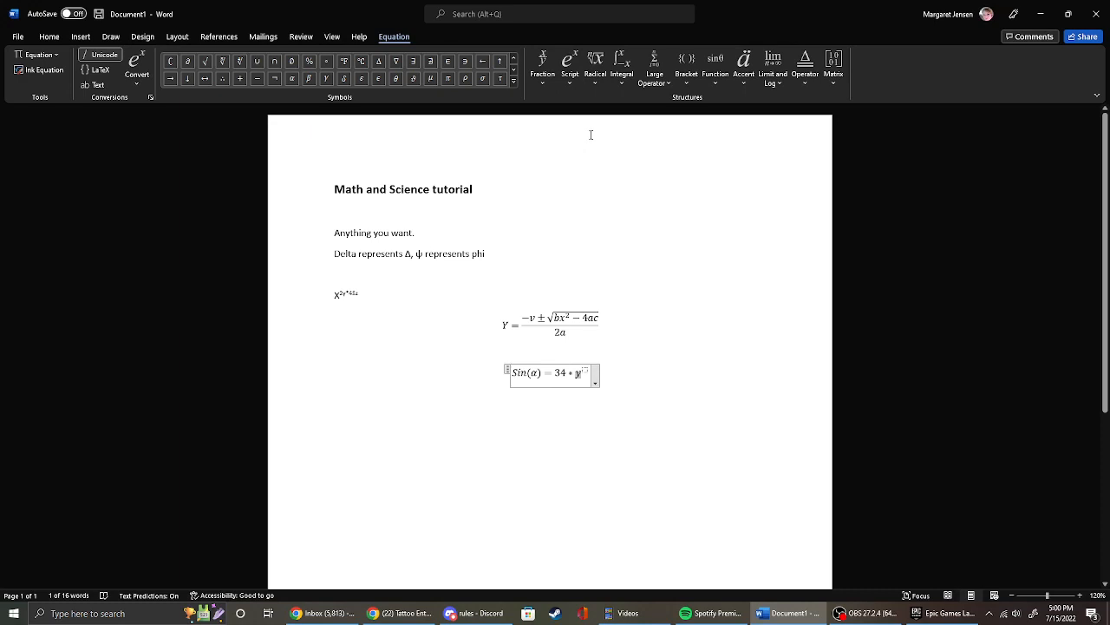
pyautogui.click(591, 377)
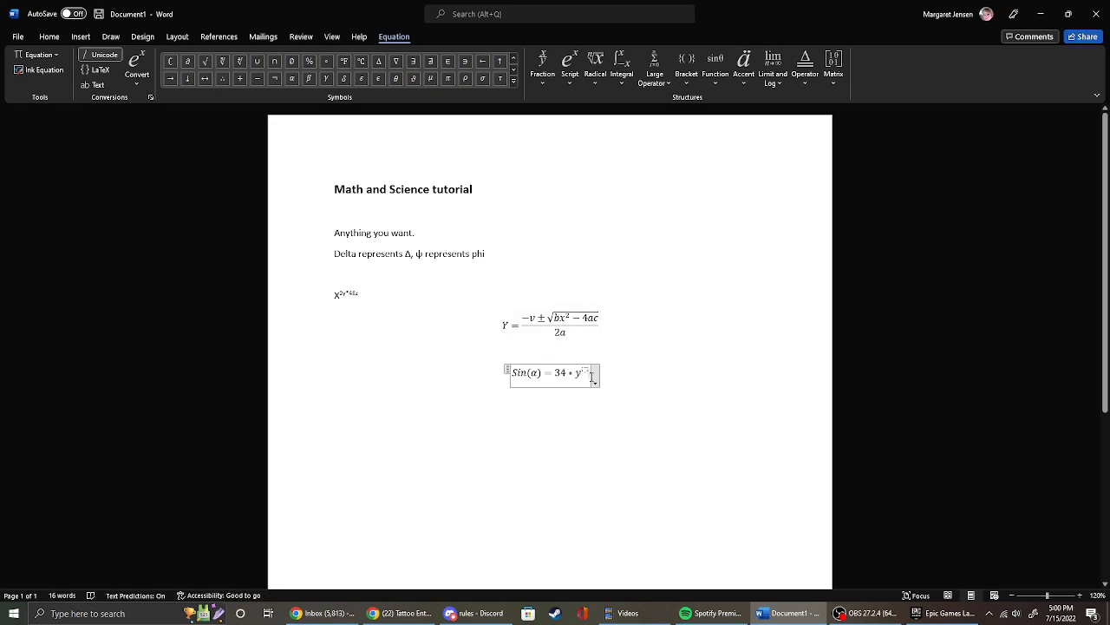
pyautogui.click(571, 70)
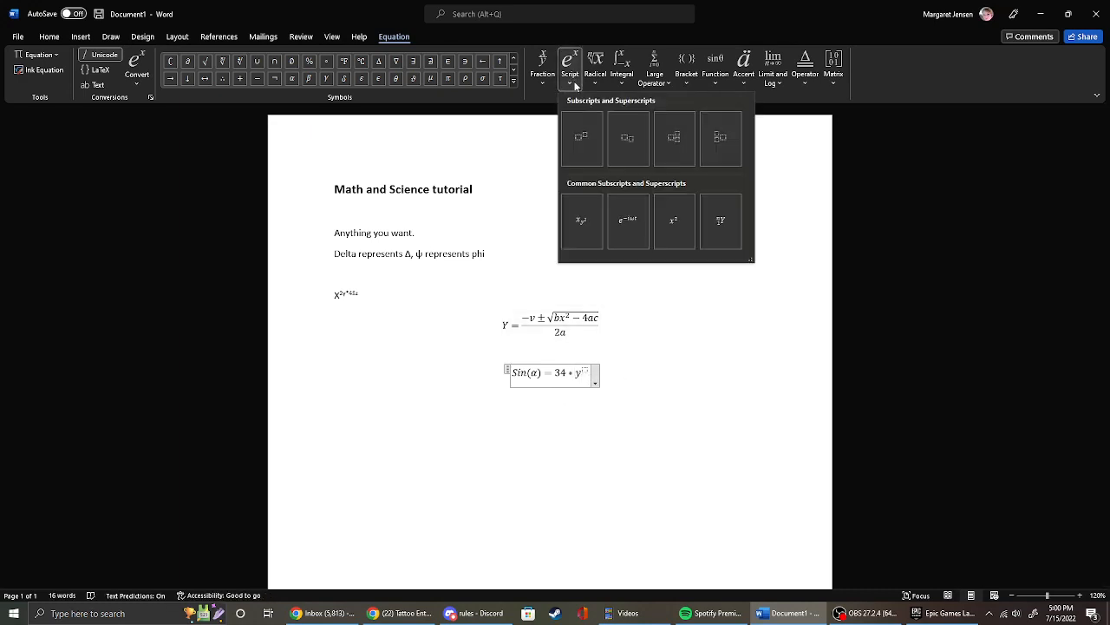
pyautogui.click(583, 127)
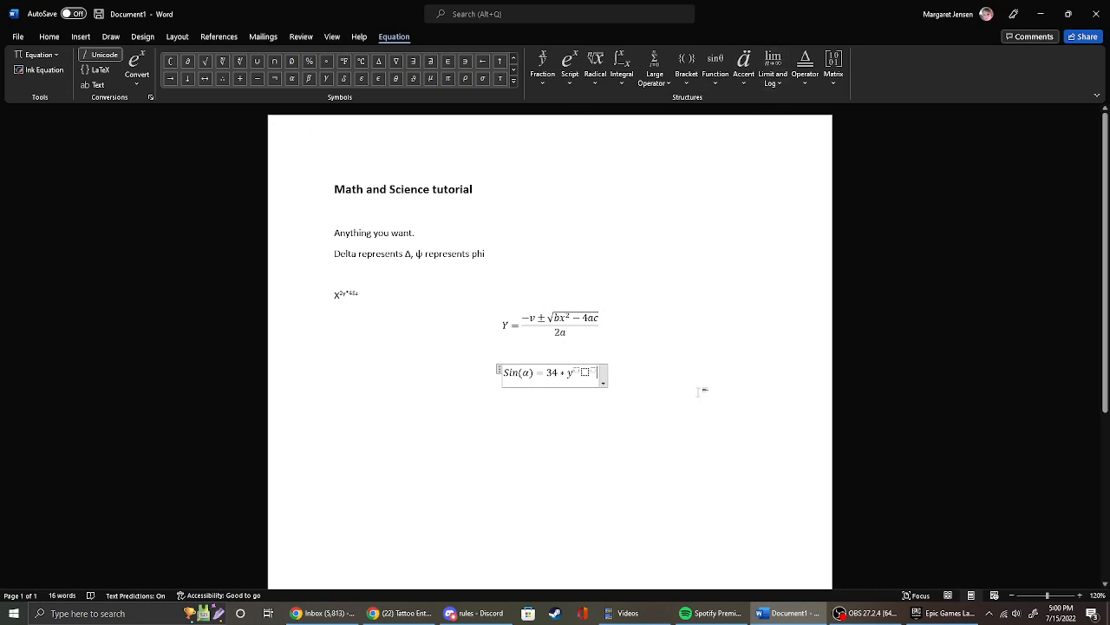
# Fill in exponent 2 for y and z with exponent 4 in the sine equation, and leave the equation.
pyautogui.click(577, 371)
pyautogui.write('2')
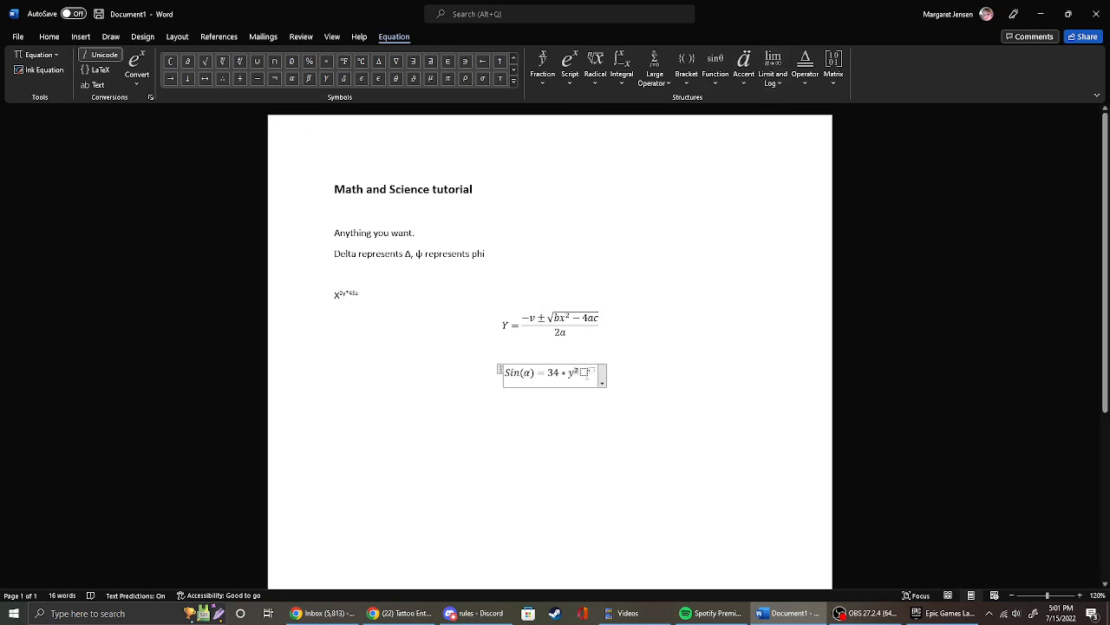
pyautogui.click(587, 373)
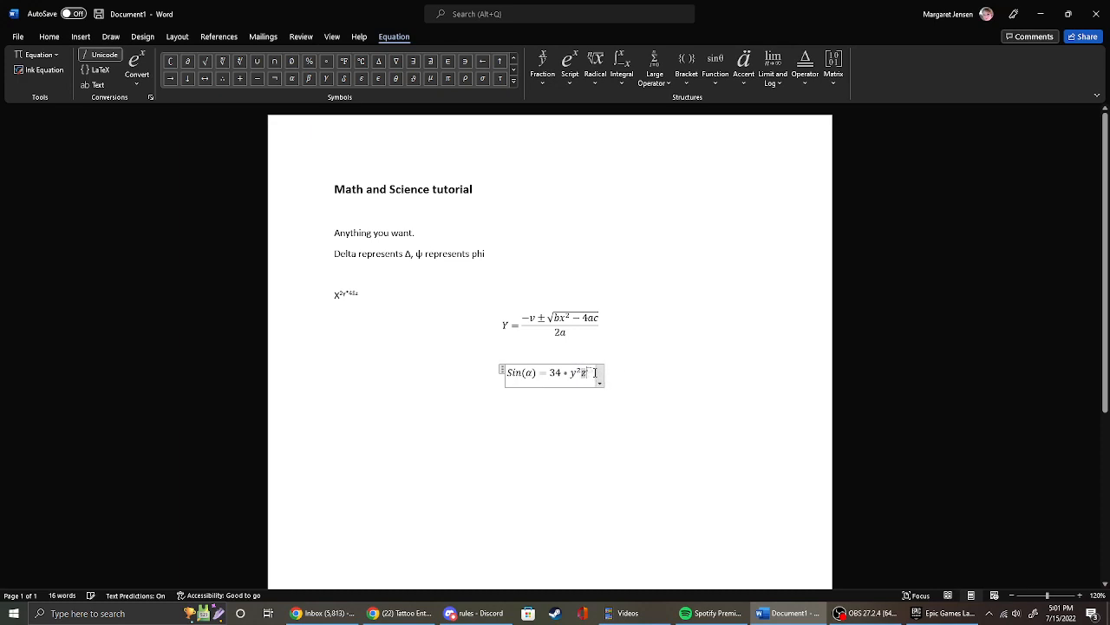
pyautogui.write('z')
pyautogui.write('4')
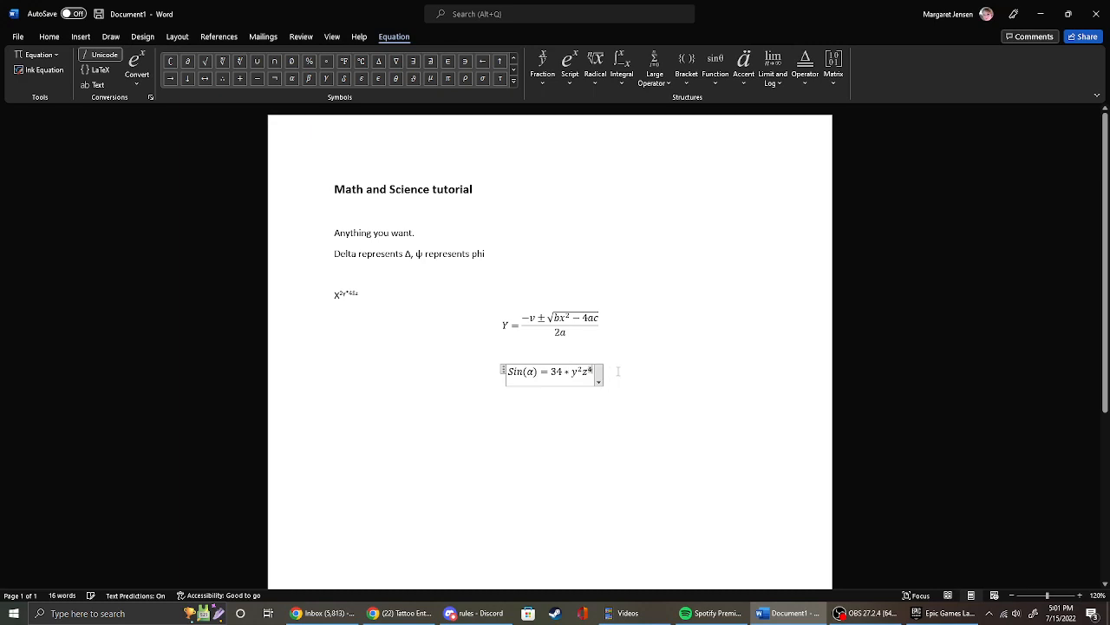
pyautogui.click(613, 376)
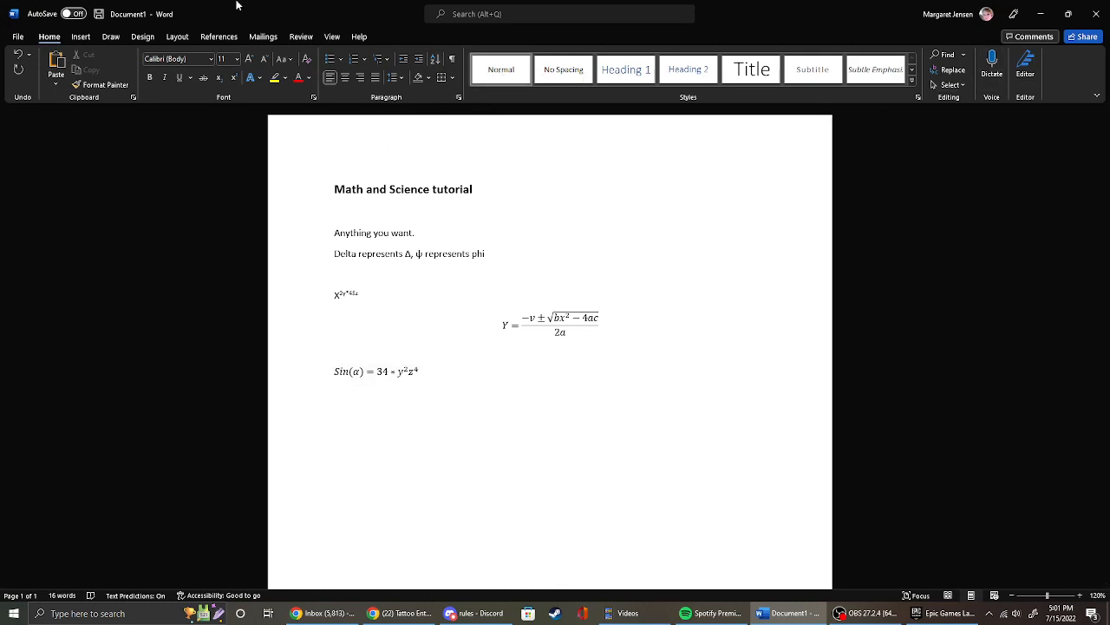
# Insert a new equation below the sine equation, add a double integral without limits, and select its empty integrand.
pyautogui.click(81, 36)
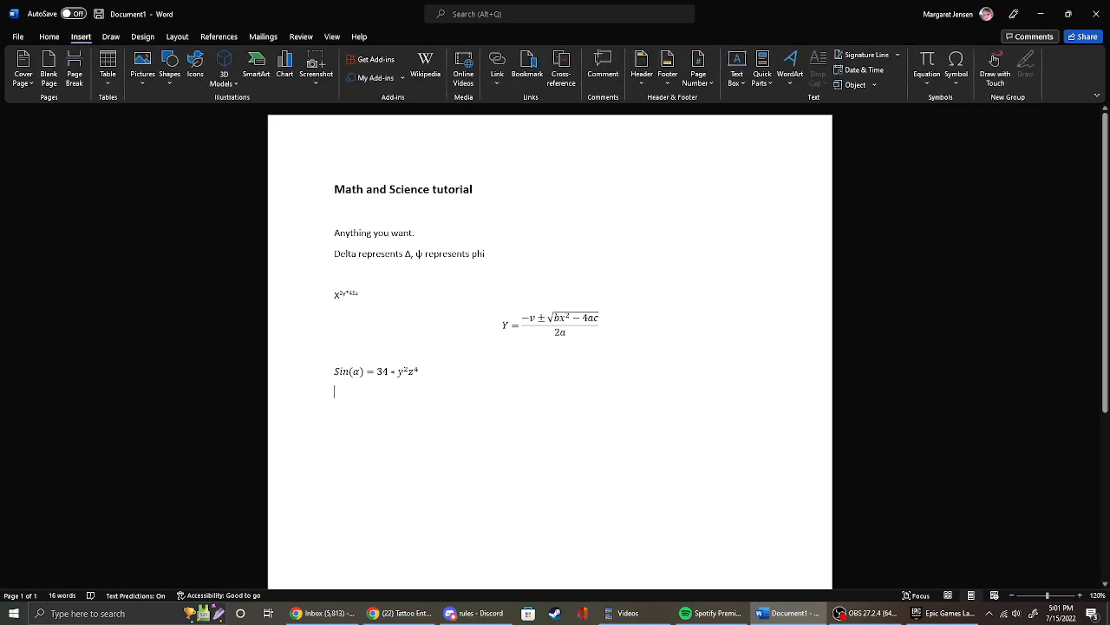
pyautogui.click(927, 60)
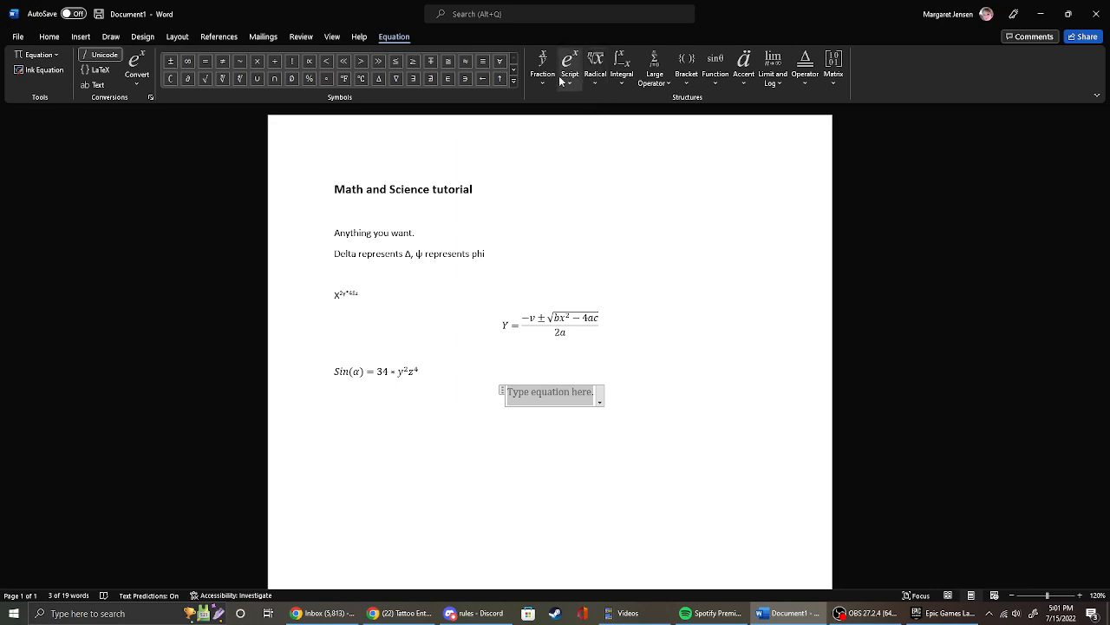
pyautogui.click(621, 69)
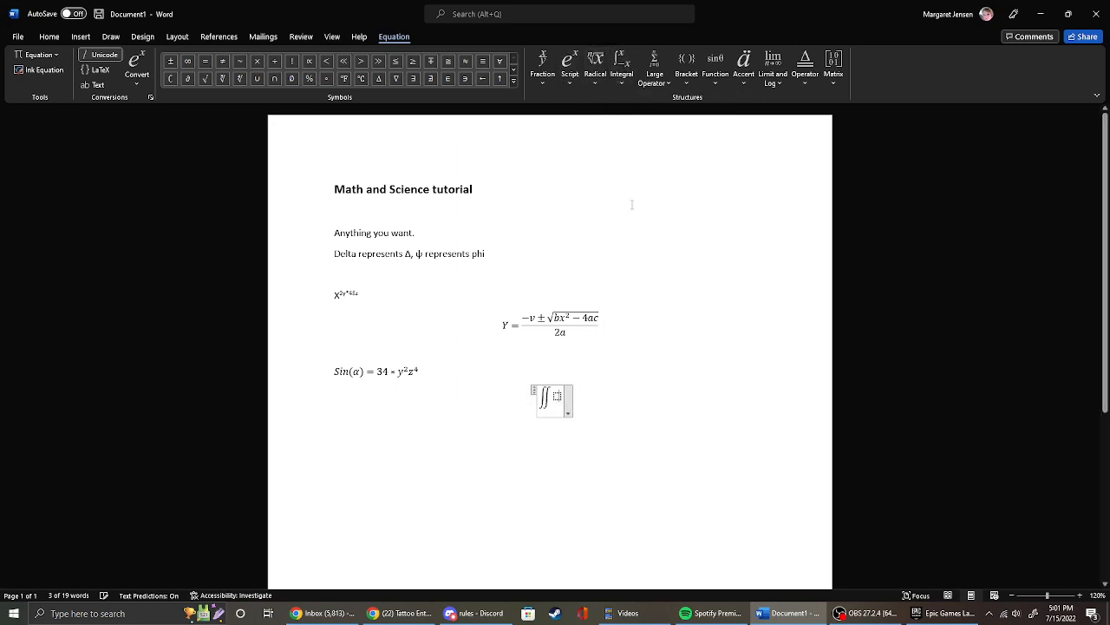
pyautogui.click(634, 200)
pyautogui.click(558, 397)
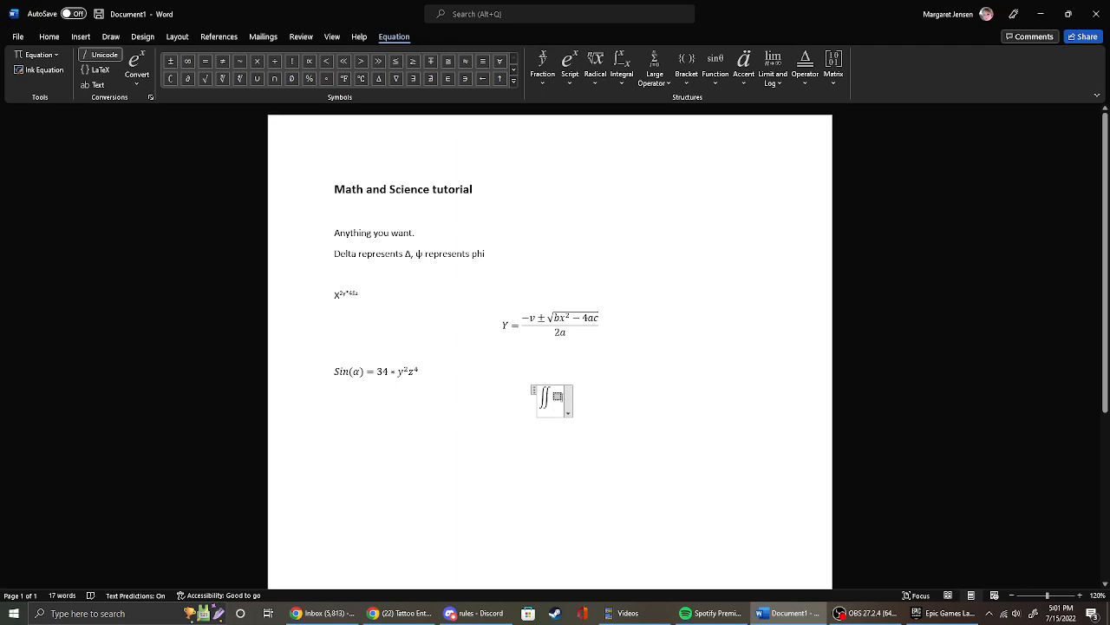
# Place a single integral with stacked limits inside the double integral, setting its upper limit to ∞ and lower limit to 0.
pyautogui.click(622, 81)
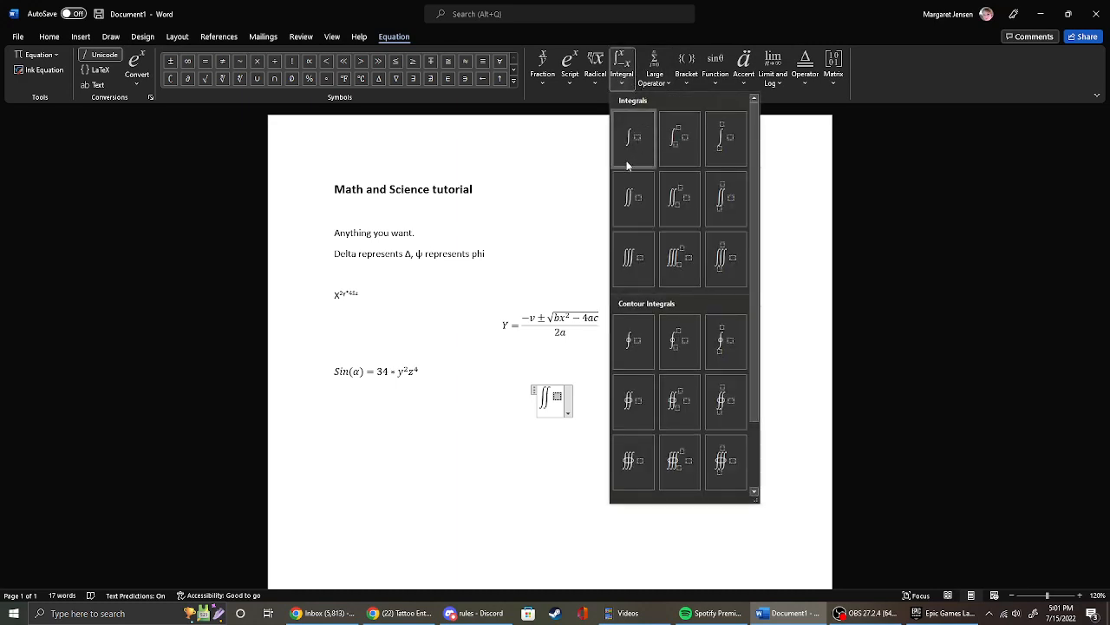
pyautogui.click(724, 141)
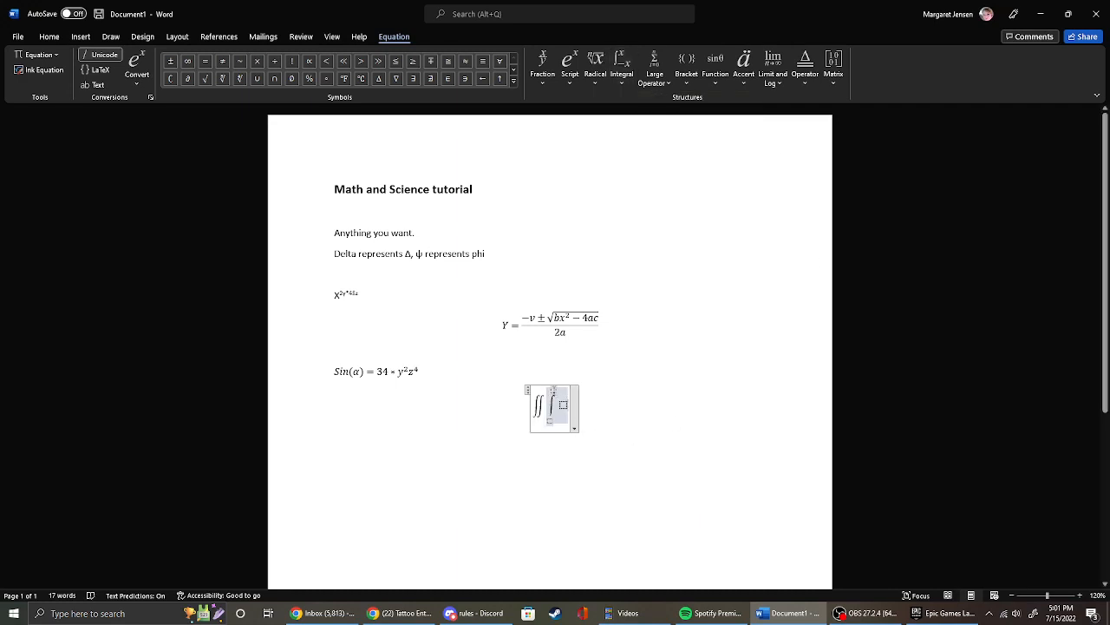
pyautogui.click(553, 392)
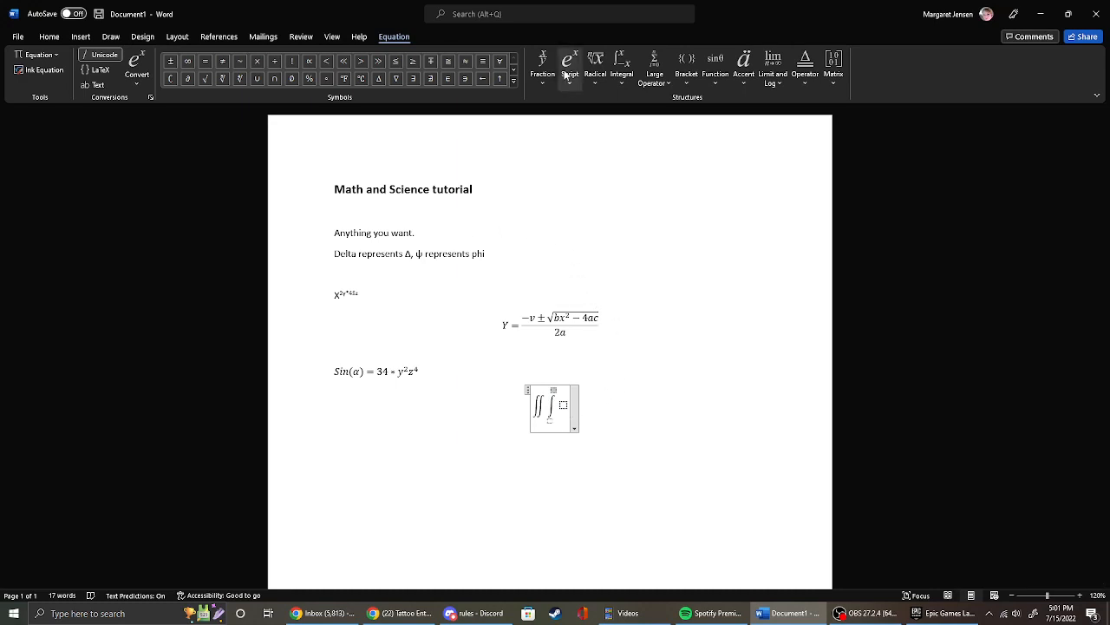
pyautogui.click(186, 63)
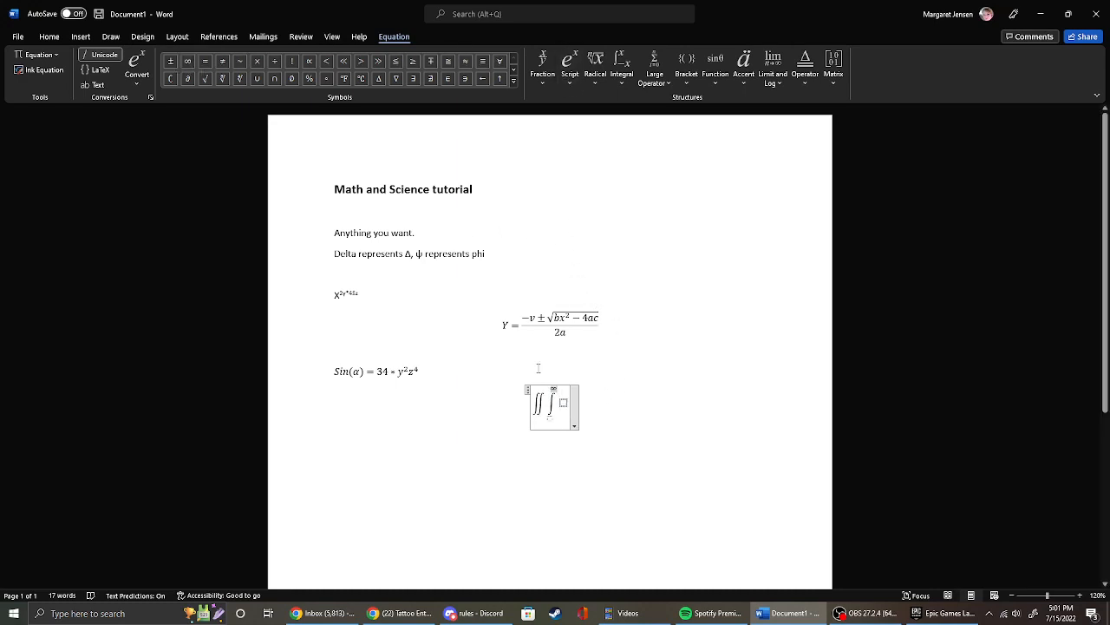
pyautogui.click(549, 420)
pyautogui.write('0')
pyautogui.press('Right')
pyautogui.moveTo(545, 409); pyautogui.dragTo(563, 414)
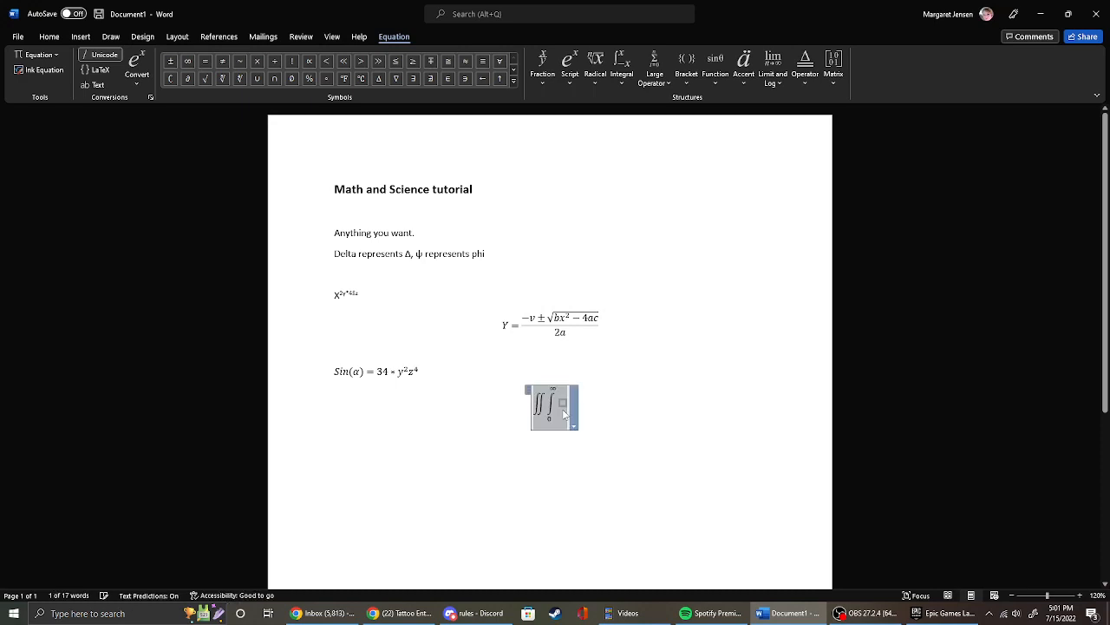
pyautogui.click(564, 414)
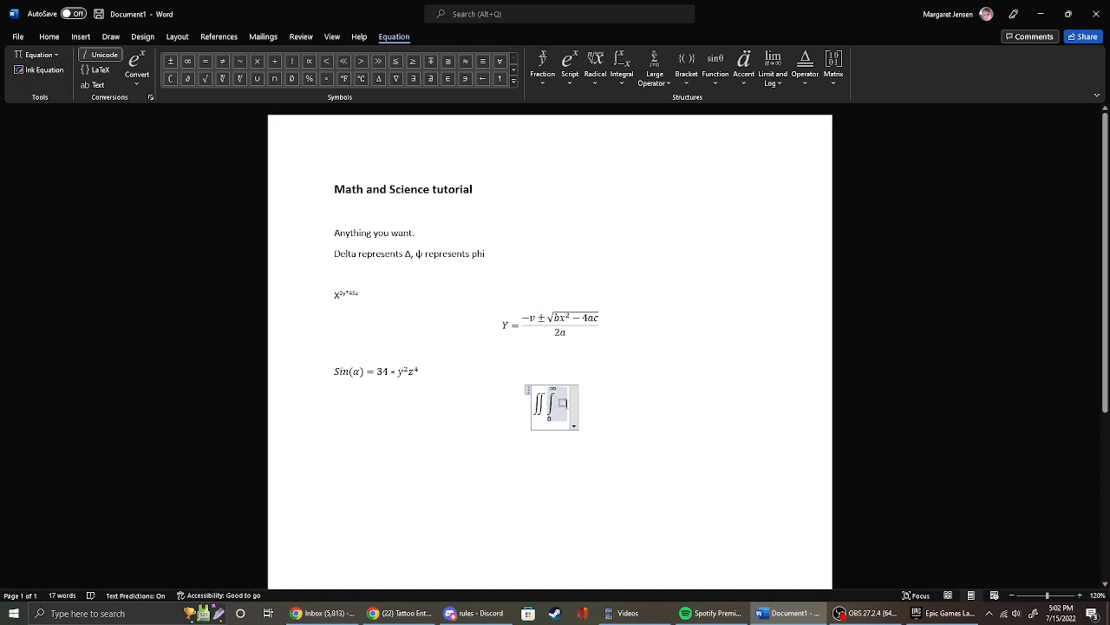
# Delete the whole equation containing the nested double and single integrals below the sine equation.
pyautogui.tripleClick(539, 405)
pyautogui.click(544, 406)
pyautogui.doubleClick(537, 404)
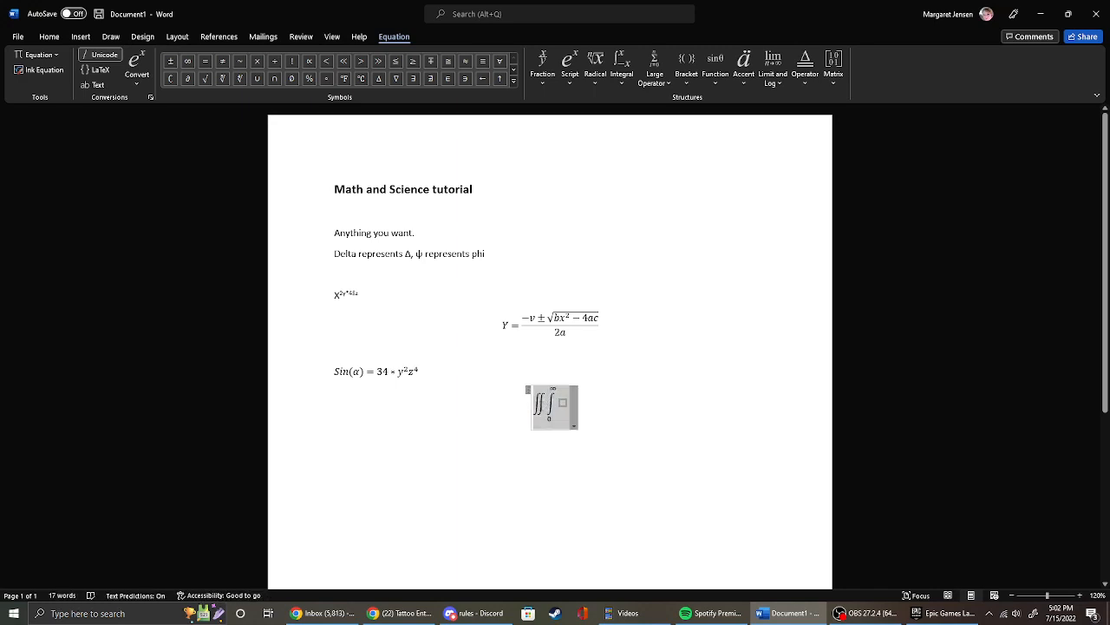
pyautogui.click(546, 406)
pyautogui.doubleClick(546, 407)
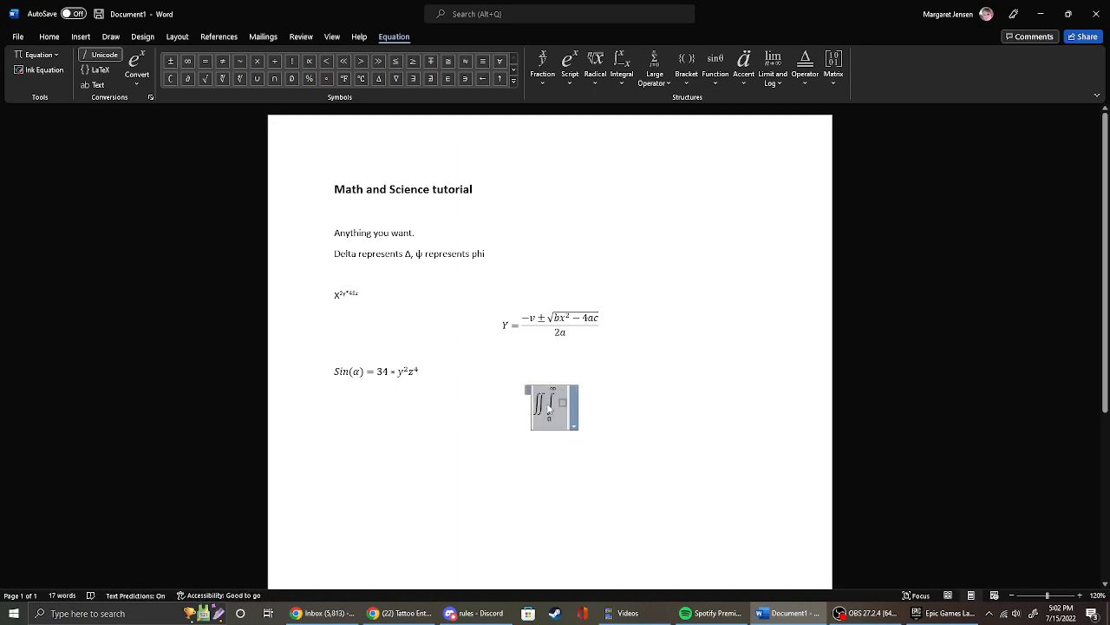
pyautogui.press('BackSpace')
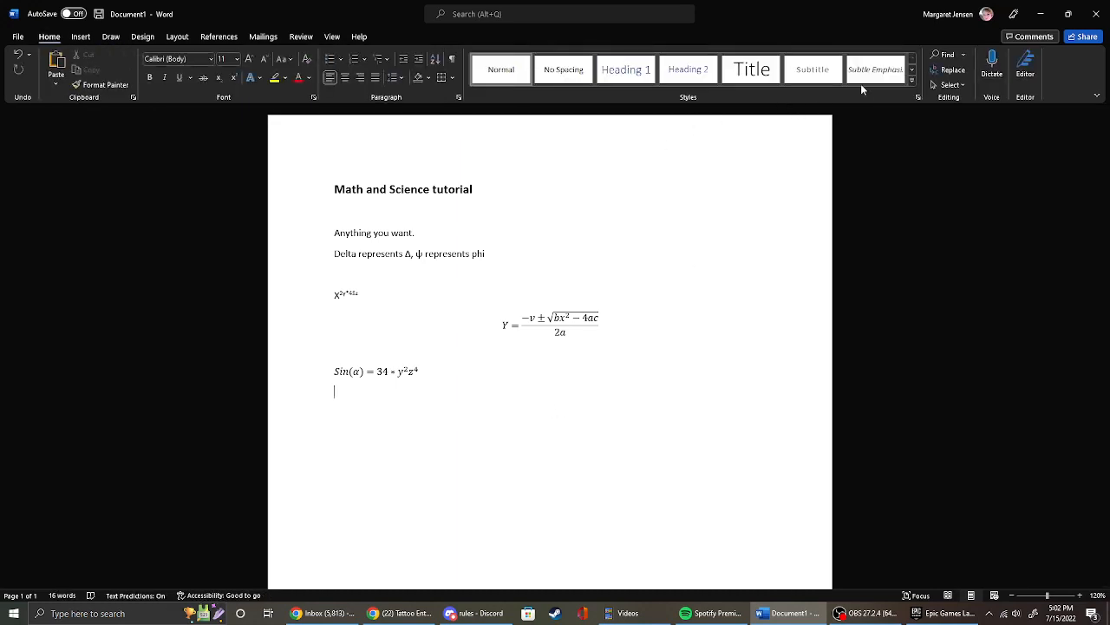
# Insert a new equation below the sine equation with a single stacked-limit integral, upper limit ∞ and lower limit 0.
pyautogui.click(80, 37)
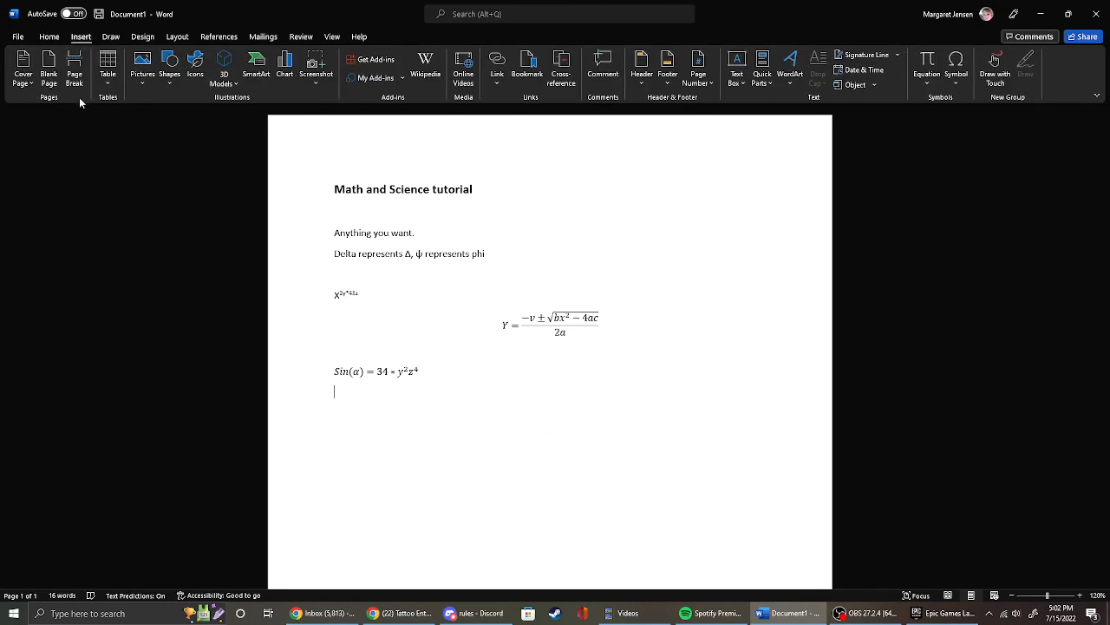
pyautogui.click(931, 64)
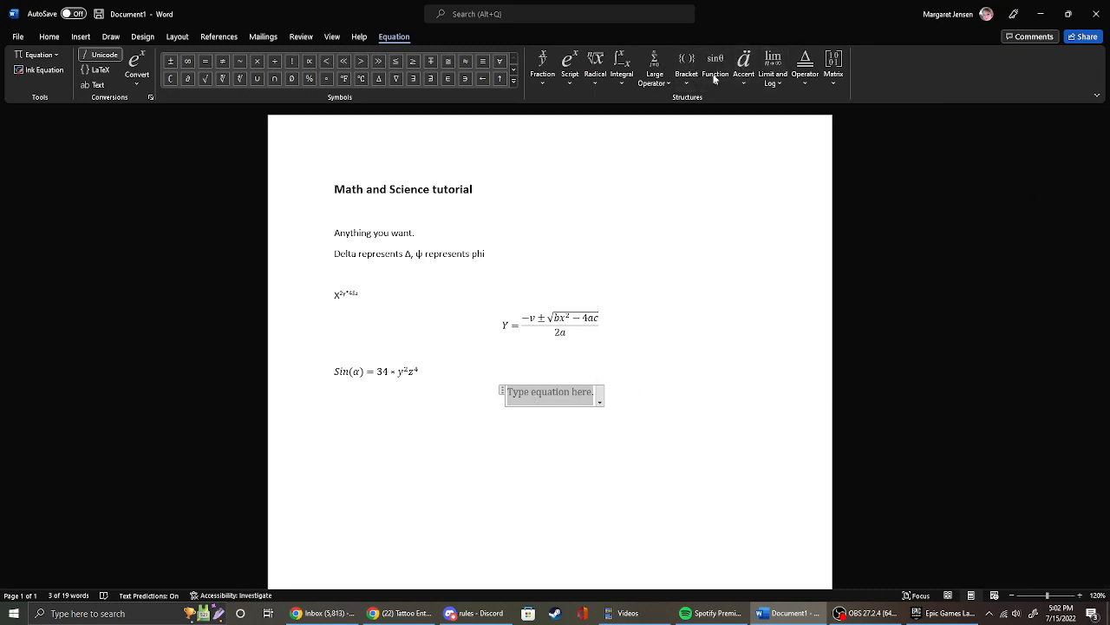
pyautogui.click(622, 70)
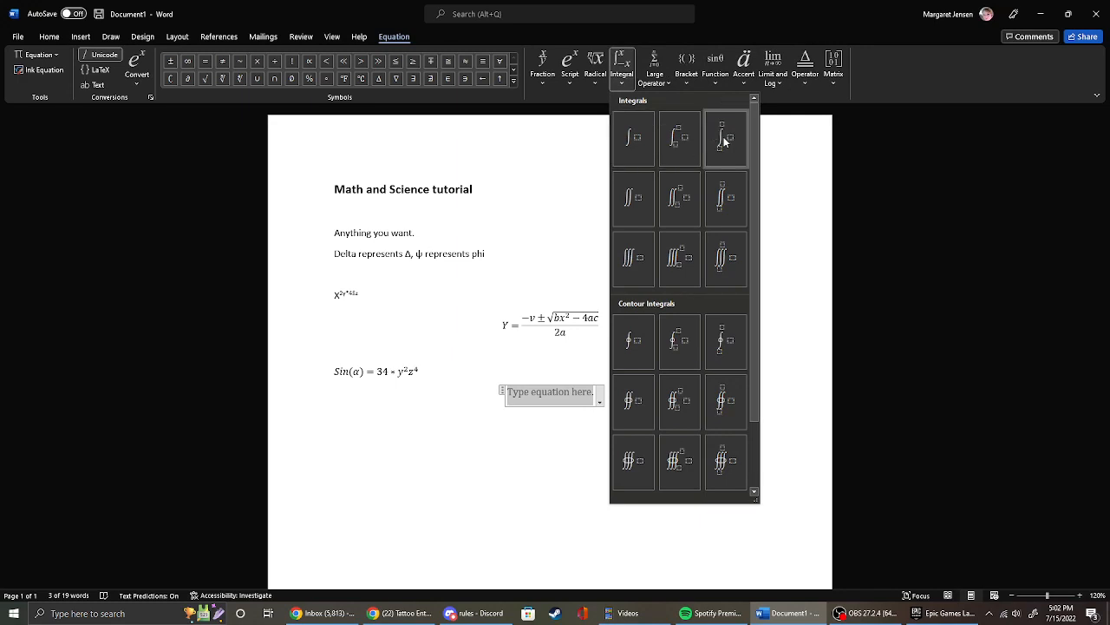
pyautogui.click(725, 140)
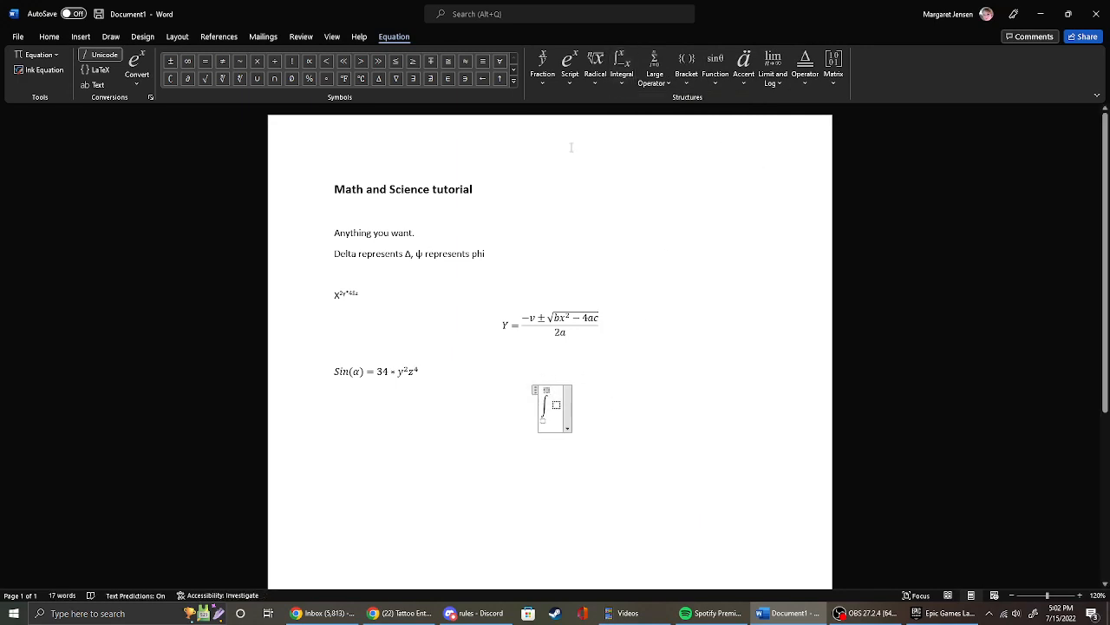
pyautogui.click(187, 60)
pyautogui.click(544, 418)
pyautogui.write('0')
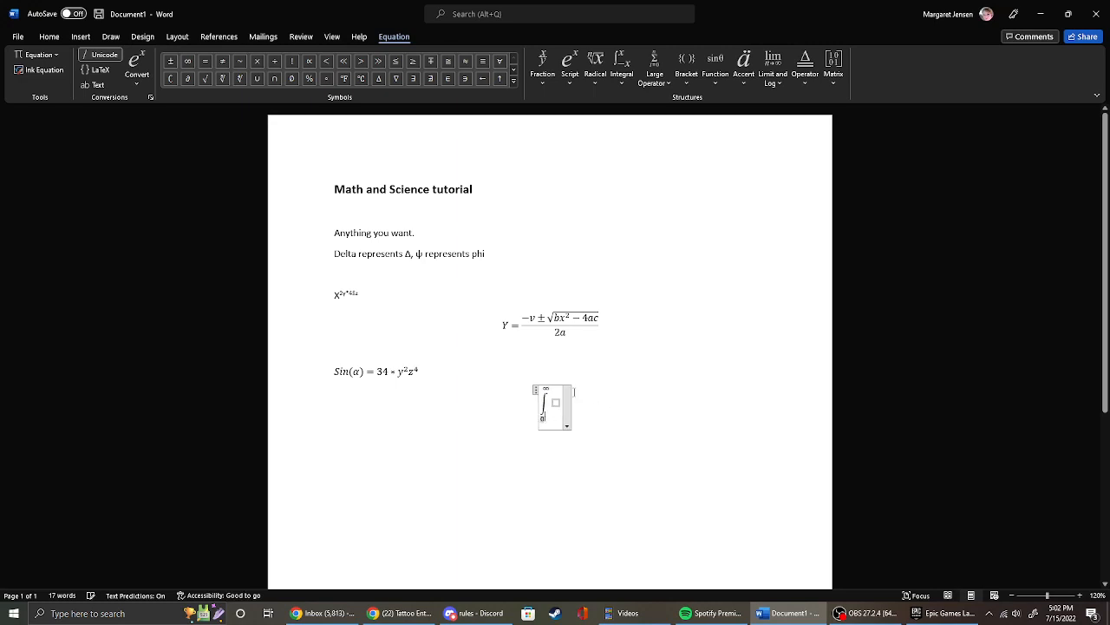
# Fill the integrand with a superscript structure holding base x and exponent 2.
pyautogui.click(557, 403)
pyautogui.click(570, 74)
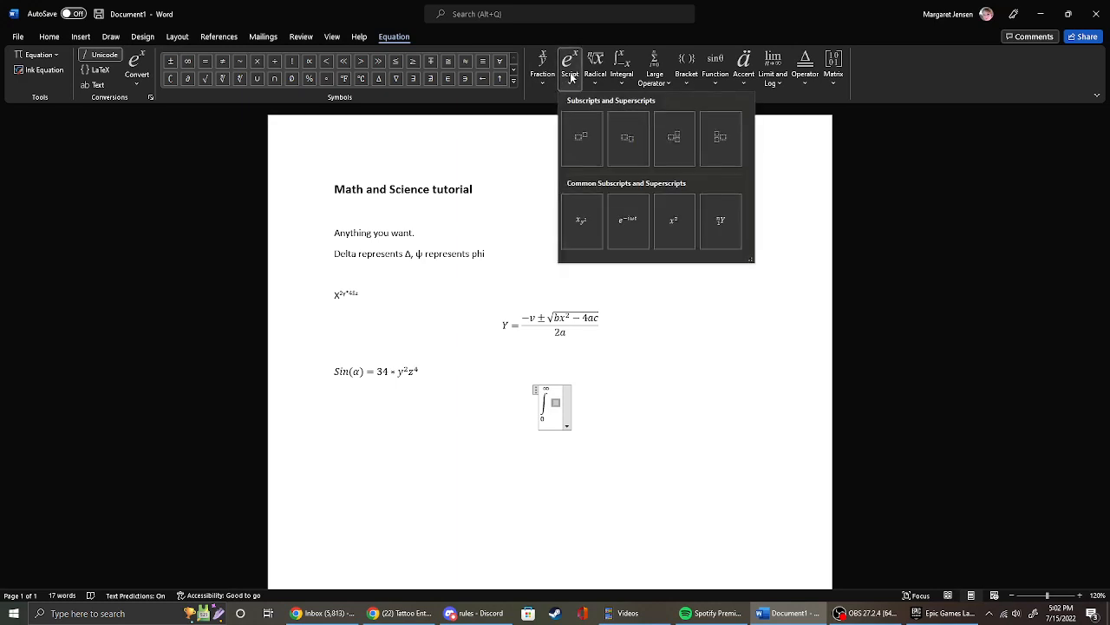
pyautogui.click(579, 139)
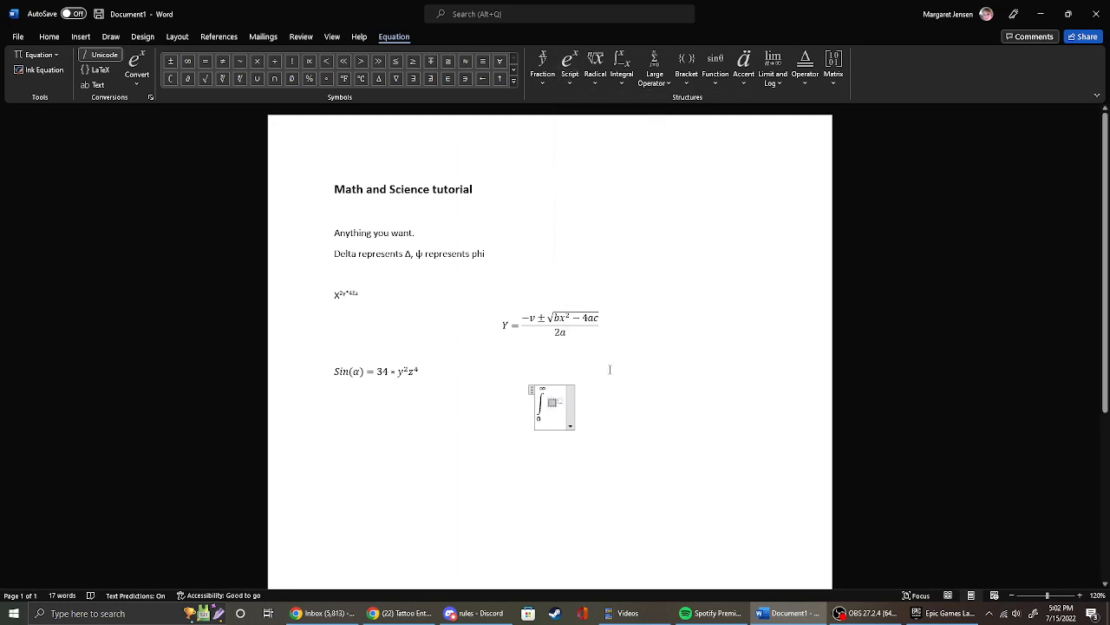
pyautogui.write('x')
pyautogui.write('2')
# Append an empty stacked fraction after x² in the integrand and select its numerator.
pyautogui.click(543, 76)
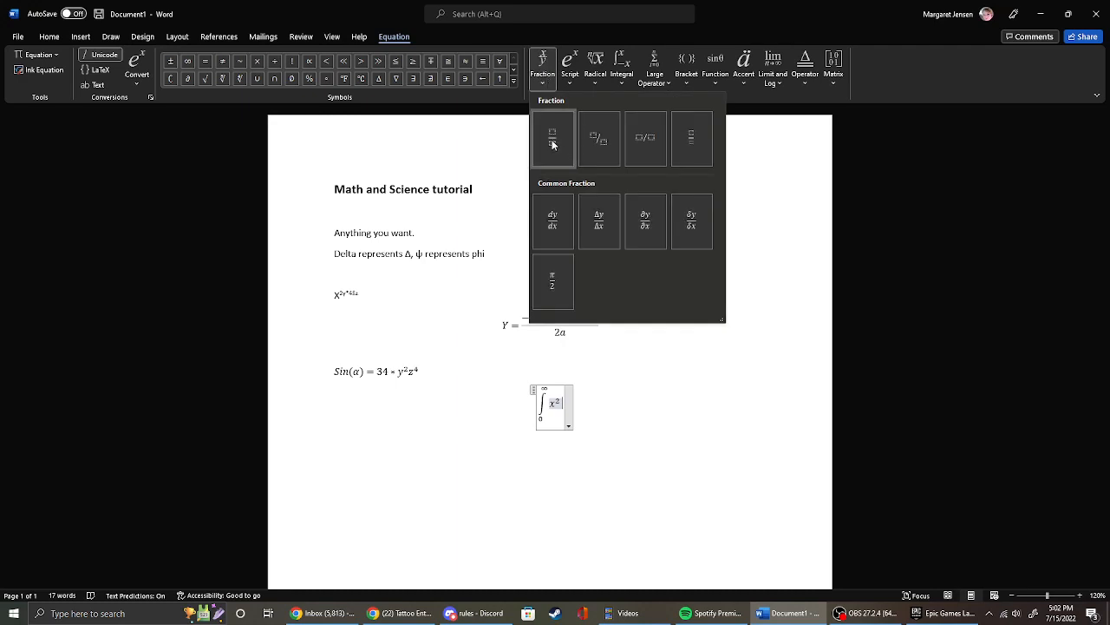
pyautogui.click(553, 143)
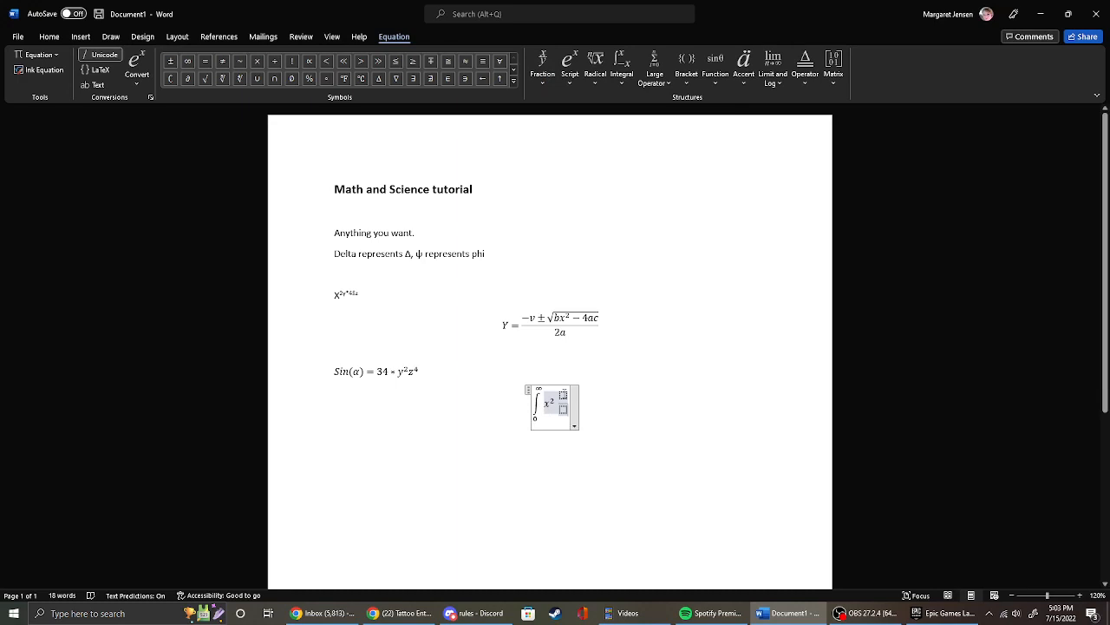
pyautogui.click(563, 396)
pyautogui.write('edfgsd')
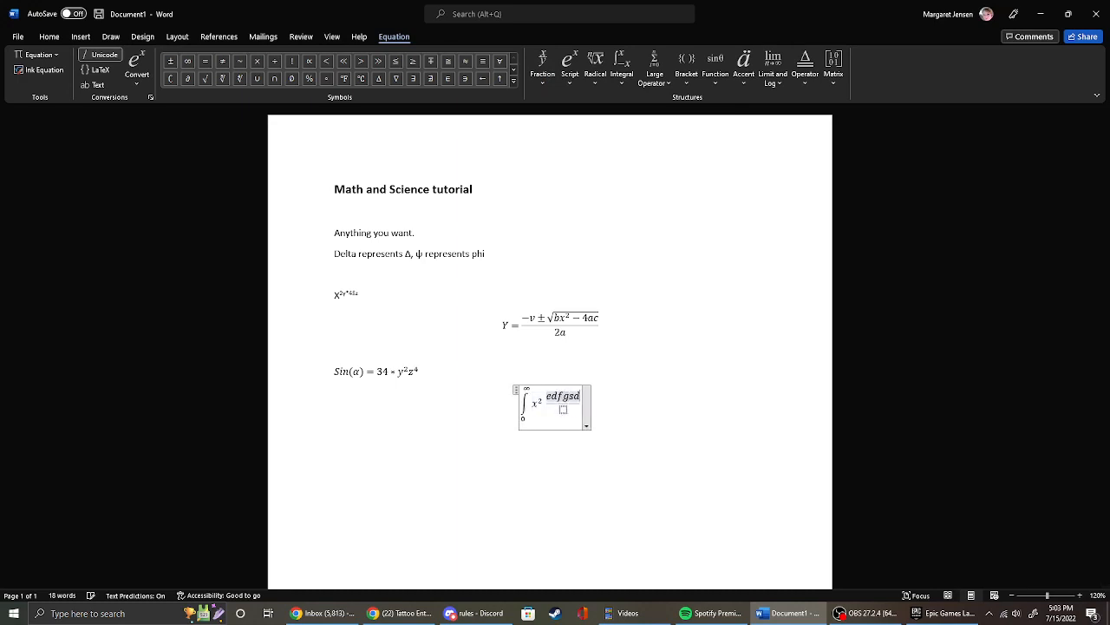
pyautogui.press('BackSpace')
pyautogui.press('BackSpace')
pyautogui.press('BackSpace')
pyautogui.press('BackSpace')
pyautogui.press('BackSpace')
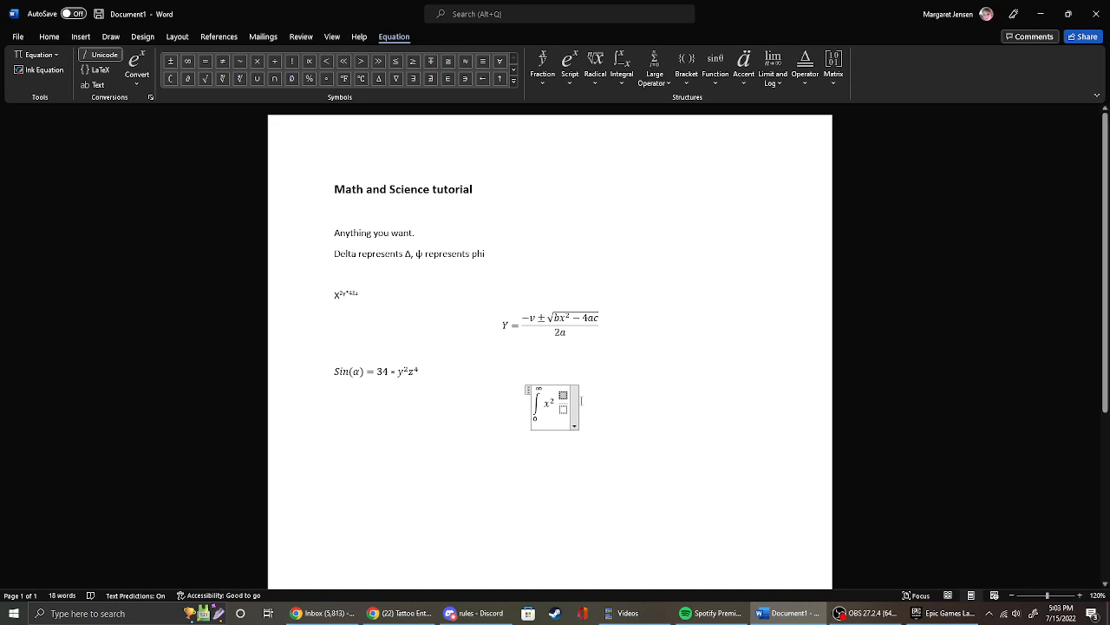
# Fill the fraction with 435 over y², using a superscript structure for the denominator and removing the extra y in front of it.
pyautogui.write('435/')
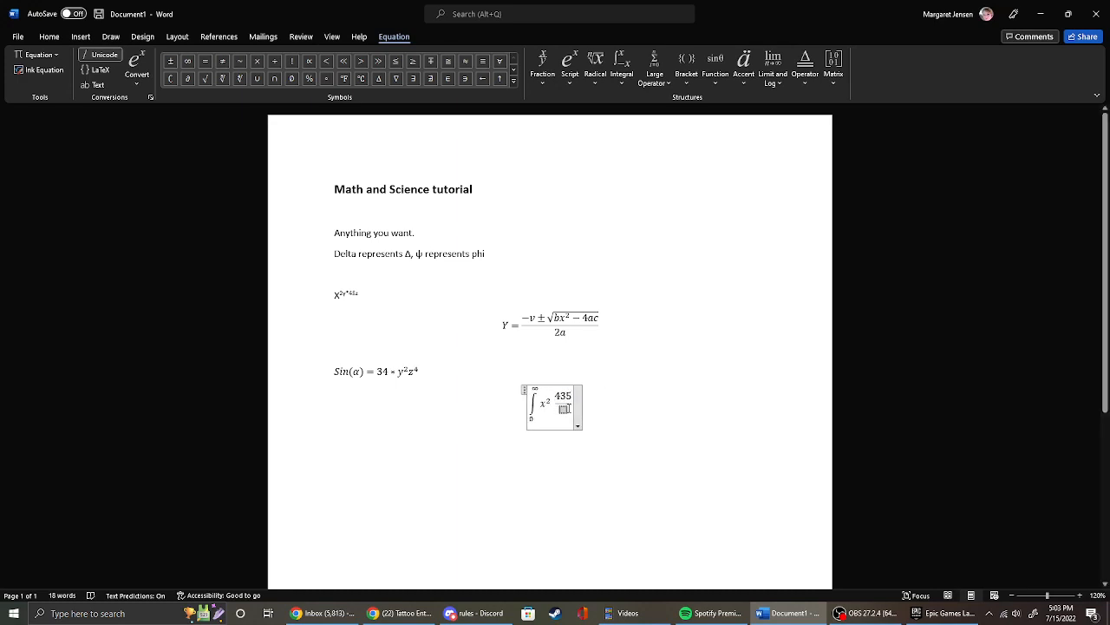
pyautogui.write('y')
pyautogui.click(572, 69)
pyautogui.click(581, 139)
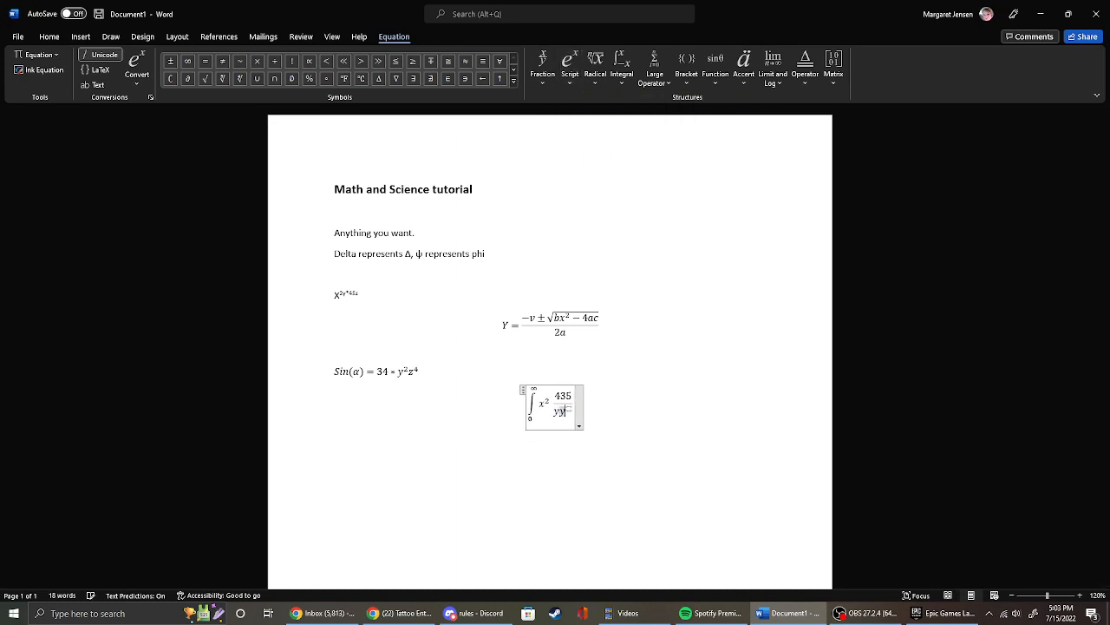
pyautogui.write('y')
pyautogui.click(574, 409)
pyautogui.write('2')
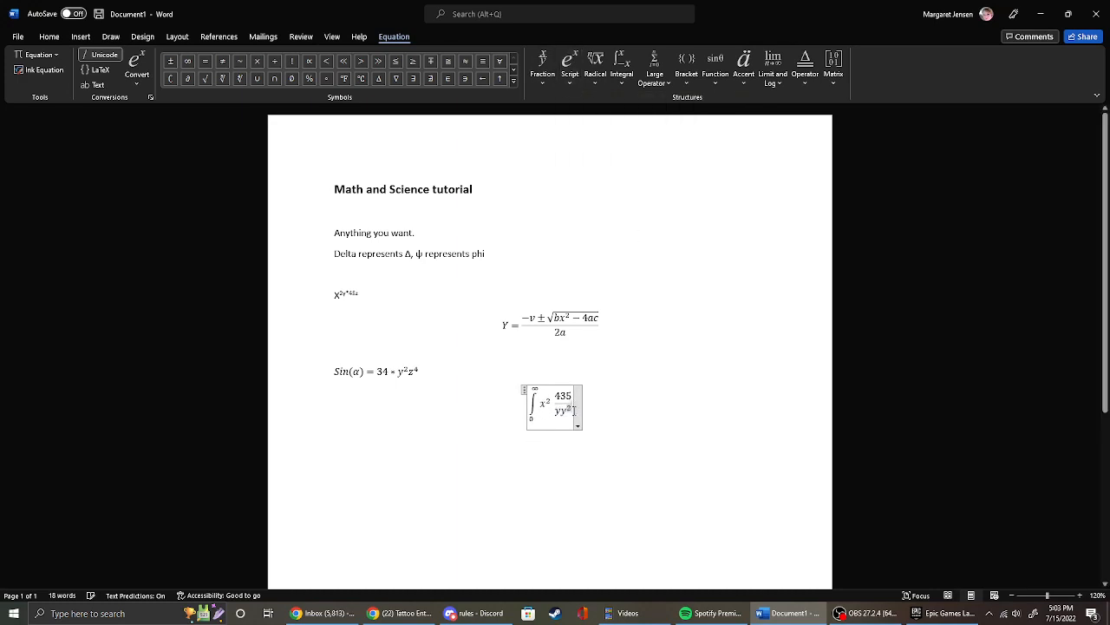
pyautogui.click(560, 411)
pyautogui.press('BackSpace')
pyautogui.click(565, 434)
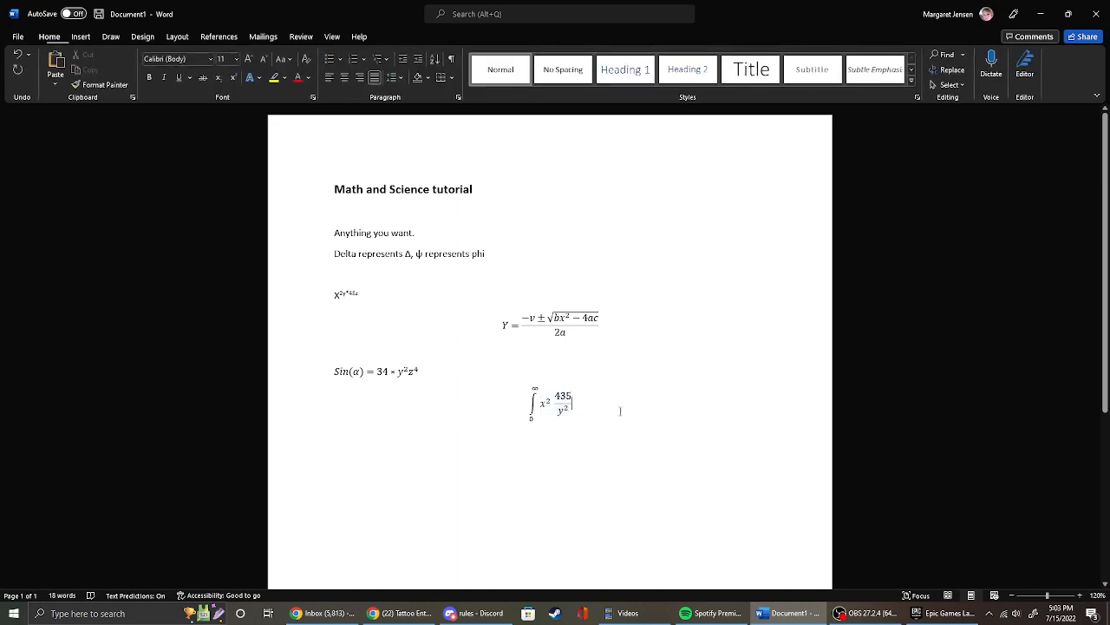
# Insert a new equation on the line below the integral and enter x * 54 + (3/ in it.
pyautogui.press('Return')
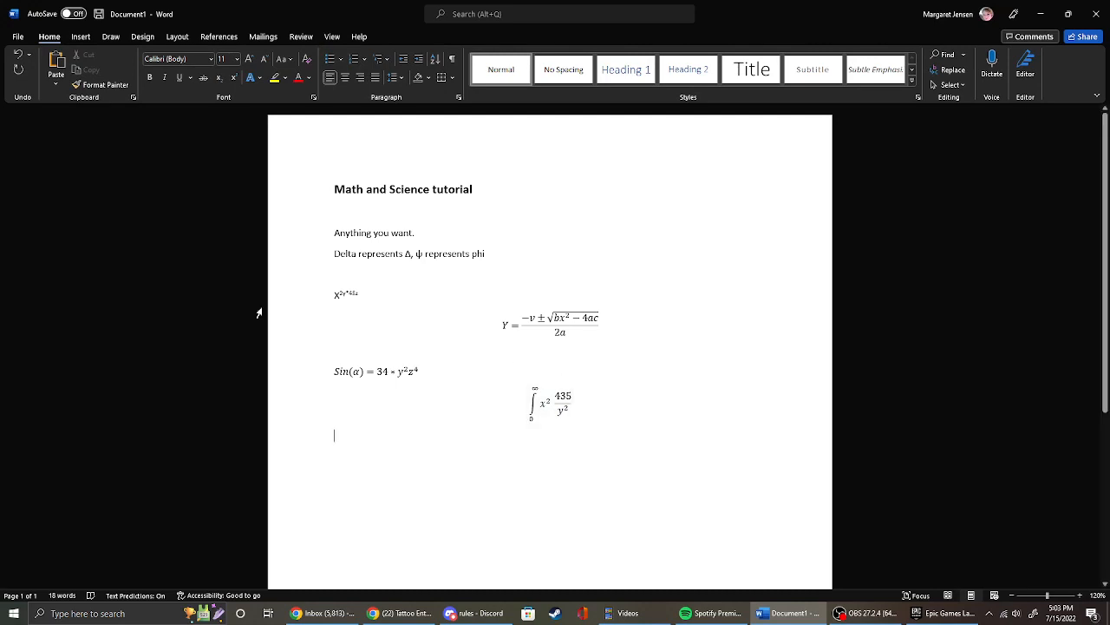
pyautogui.click(81, 37)
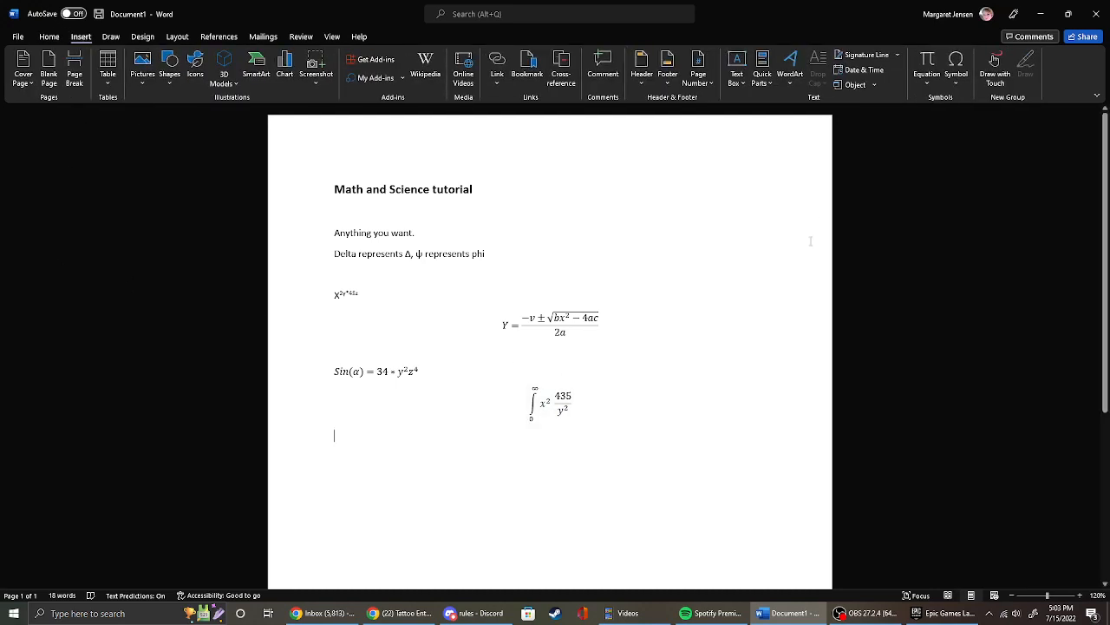
pyautogui.click(926, 69)
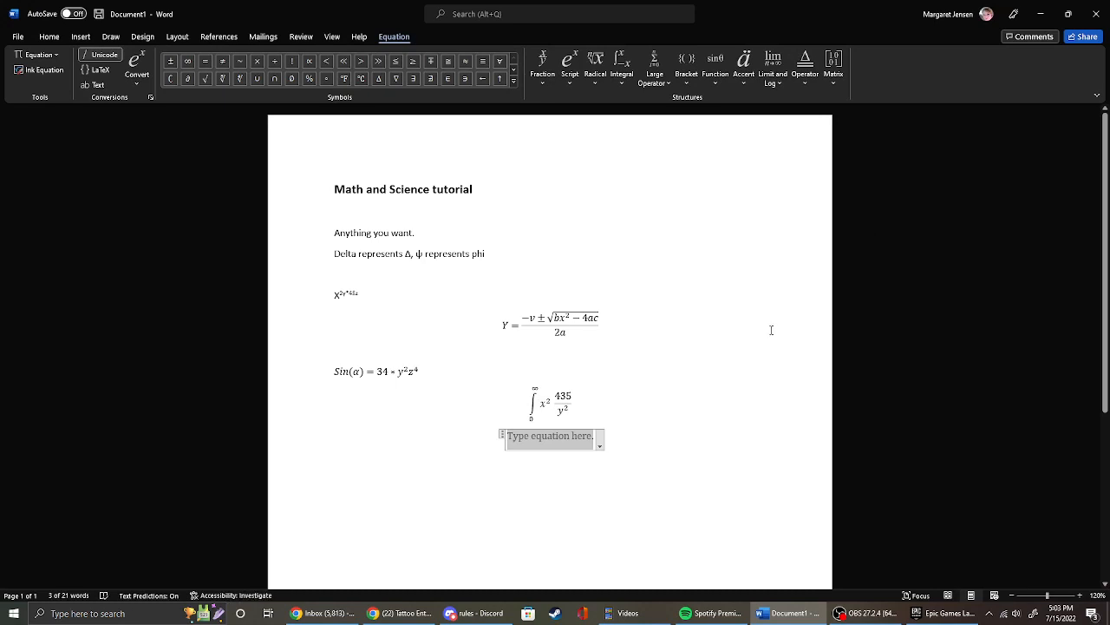
pyautogui.write('x ')
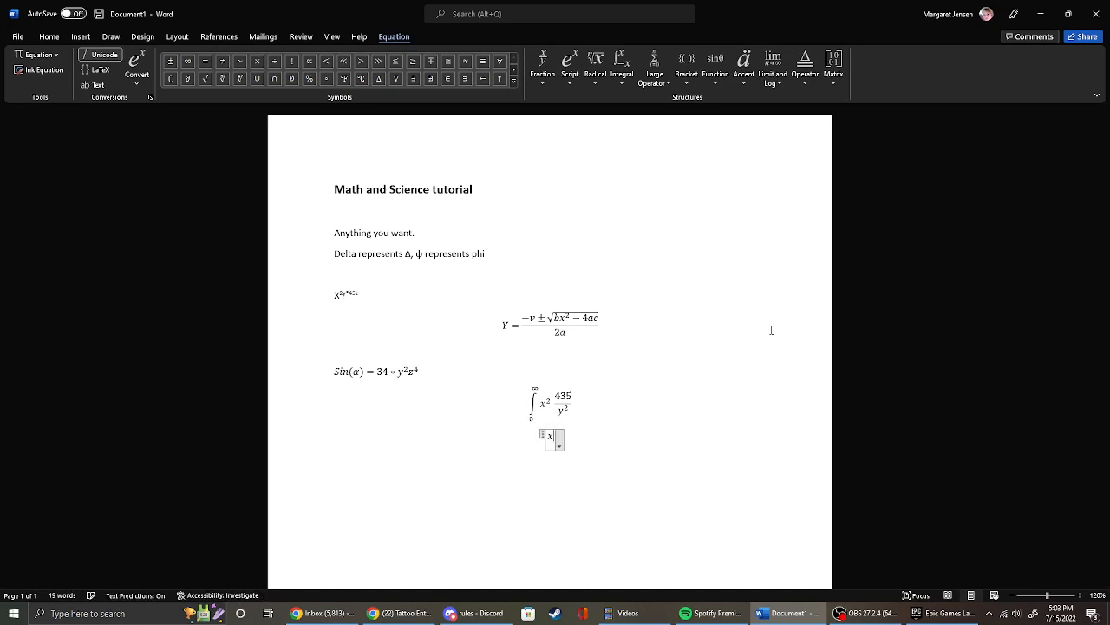
pyautogui.write('* 5')
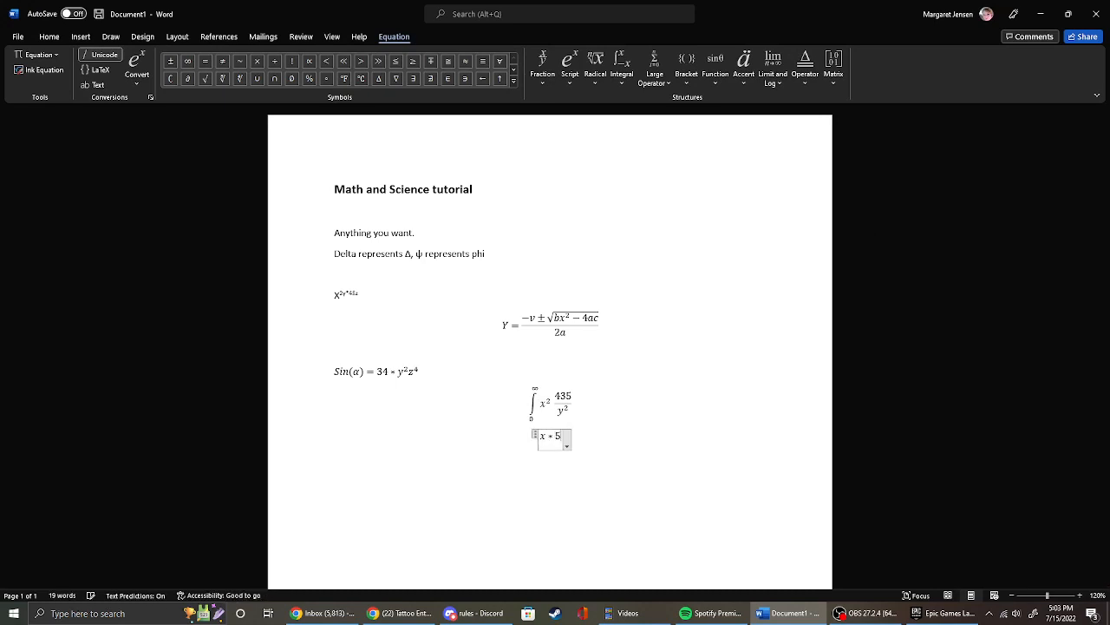
pyautogui.write('4 + (')
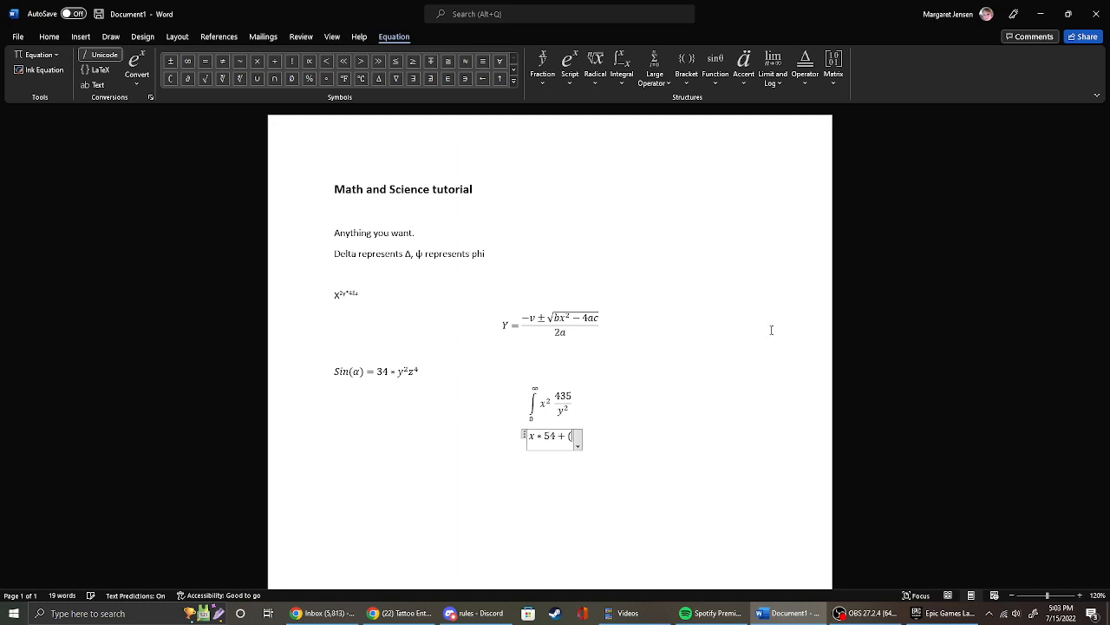
pyautogui.write('3/')
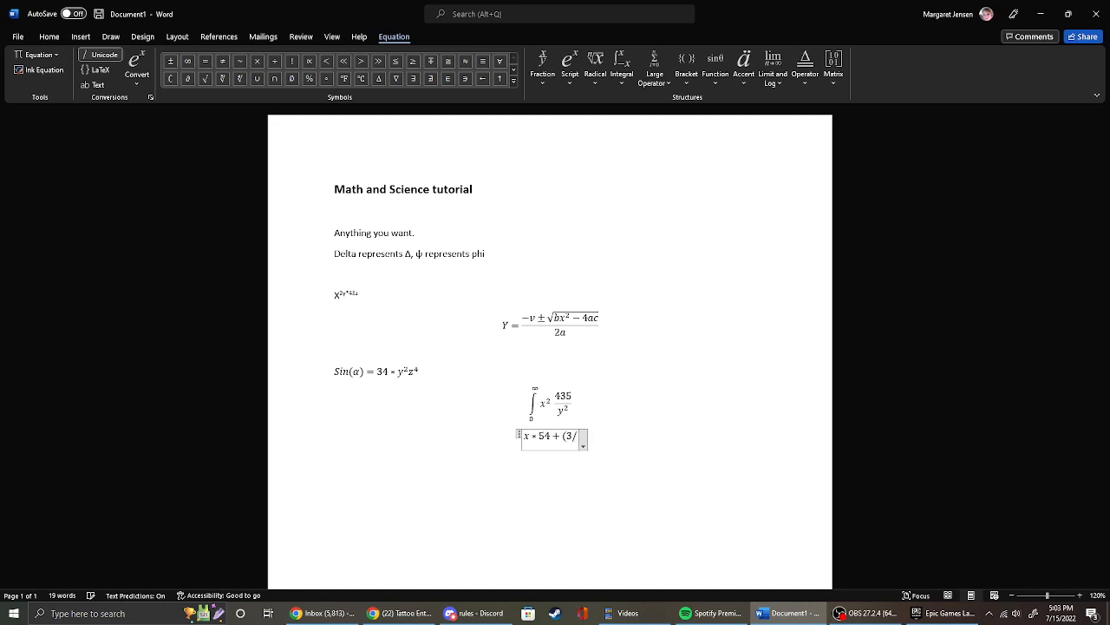